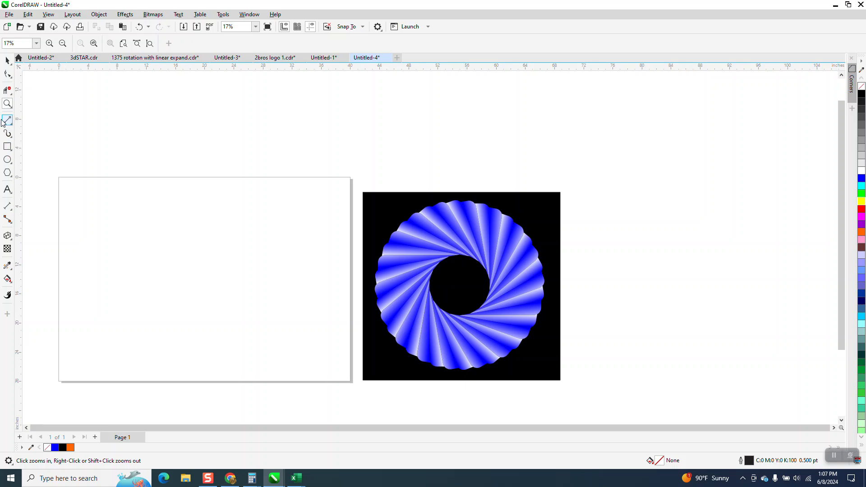
Step: Draw an upright rectangle about 10.4 by 21.9 inches centred on the page and round its corners to 1 inch
left_click_drag(47, 153, 393, 431)
left_click(7, 147)
mouse_move(458, 123)
left_mouse_down()
mouse_move(424, 294)
mouse_move(366, 316)
left_mouse_up()
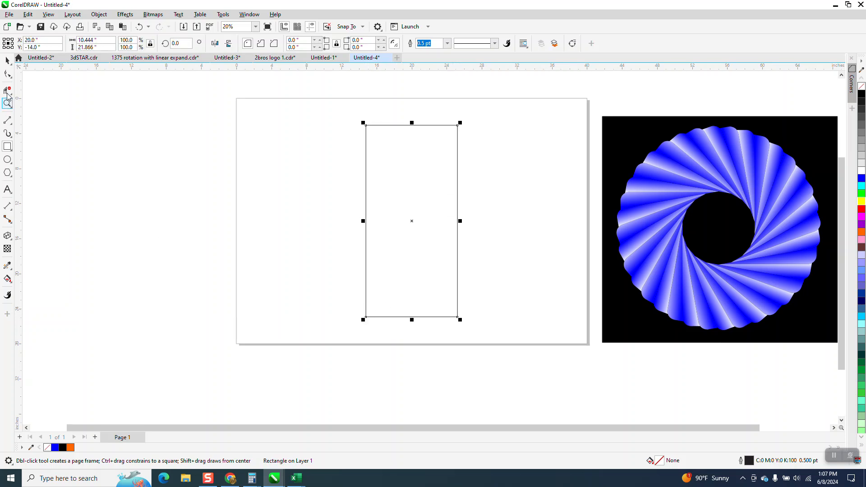
left_click(7, 60)
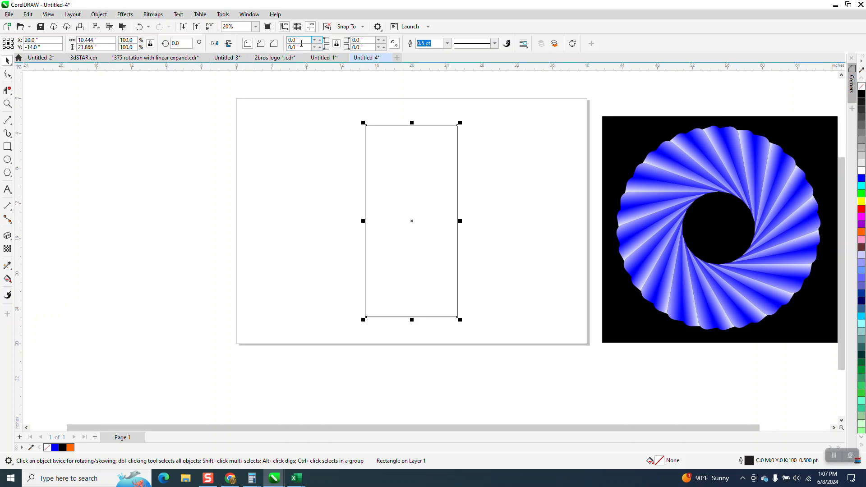
type("1")
key("Return")
Step: Create a copy of the rounded rectangle rotated 10 degrees, and repeat the operation once for a third rectangle
left_click(179, 44)
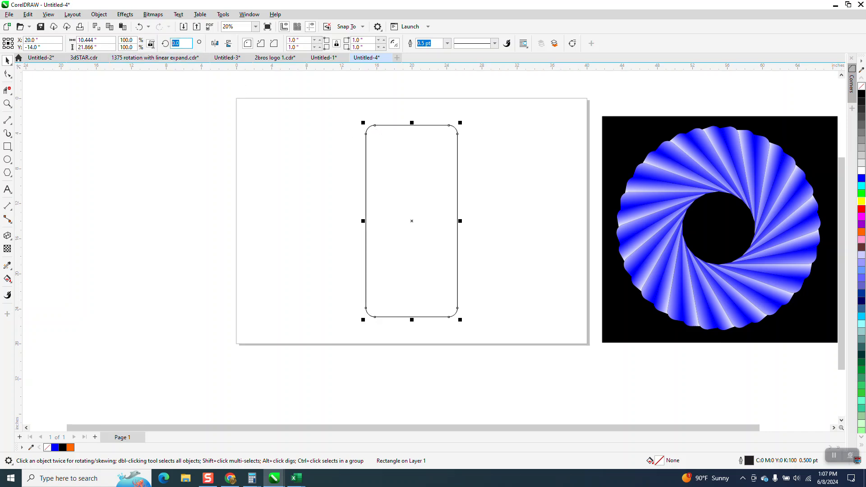
key("Return")
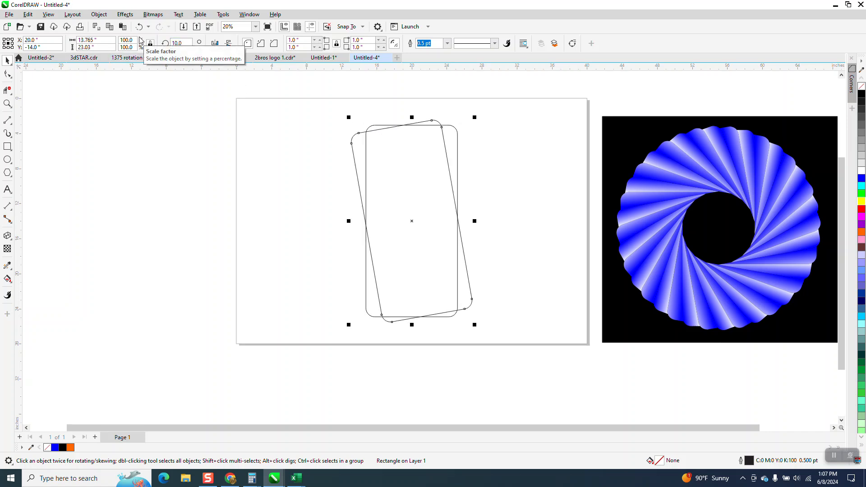
key("ctrl+r")
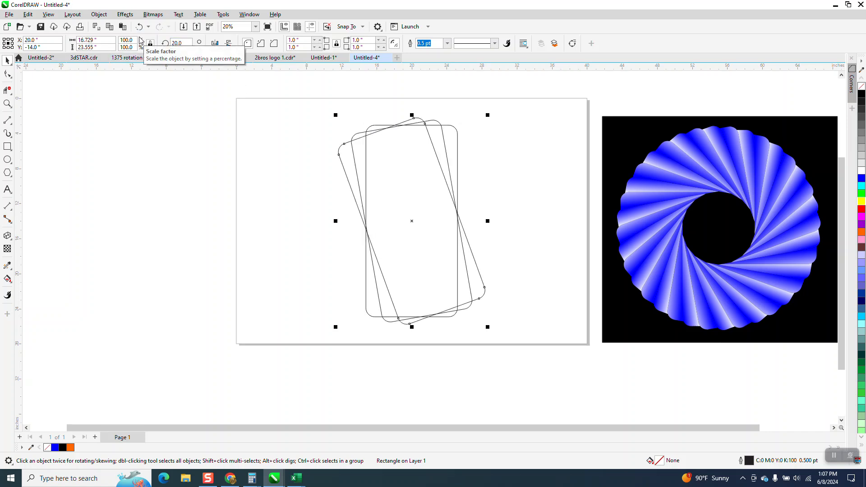
Step: Select all three overlapping rectangles and group them
left_click(7, 90)
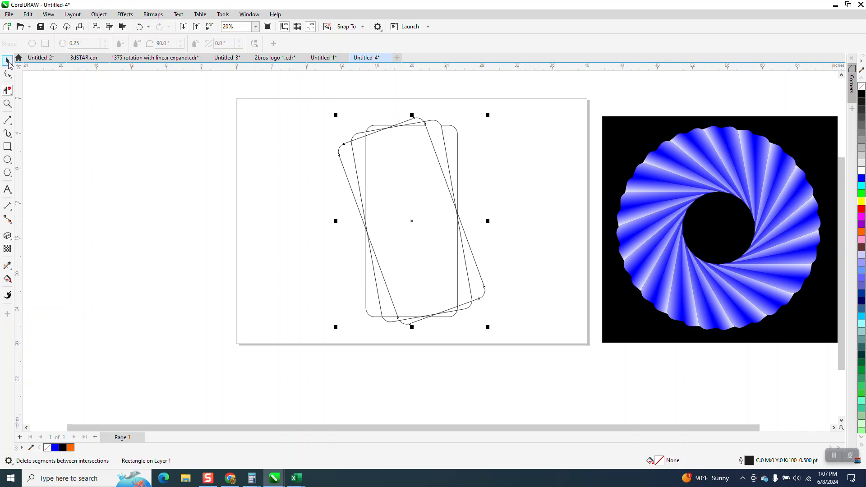
left_click(8, 60)
left_click_drag(308, 104, 537, 395)
key("ctrl+g")
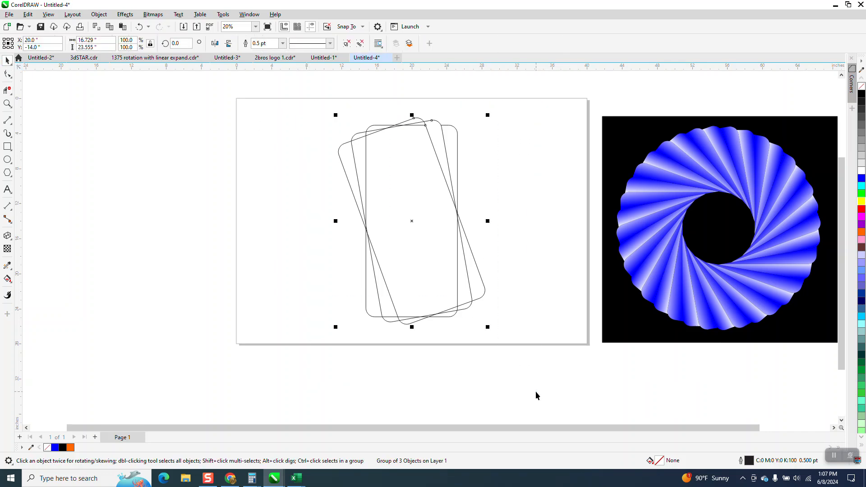
left_click(438, 93)
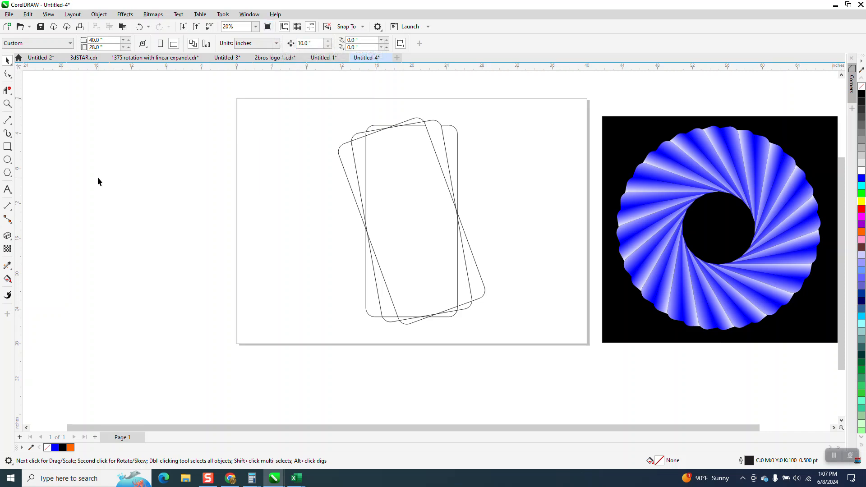
Step: Smart Fill the two adjoining wedge regions at the upper right of the overlapping rectangles with orange and no outline
left_click(8, 279)
left_click(9, 281)
left_click(34, 289)
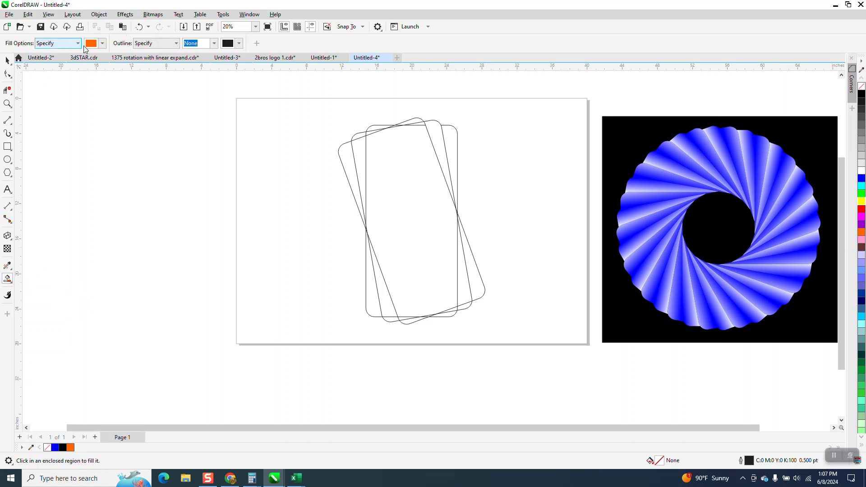
left_click(439, 136)
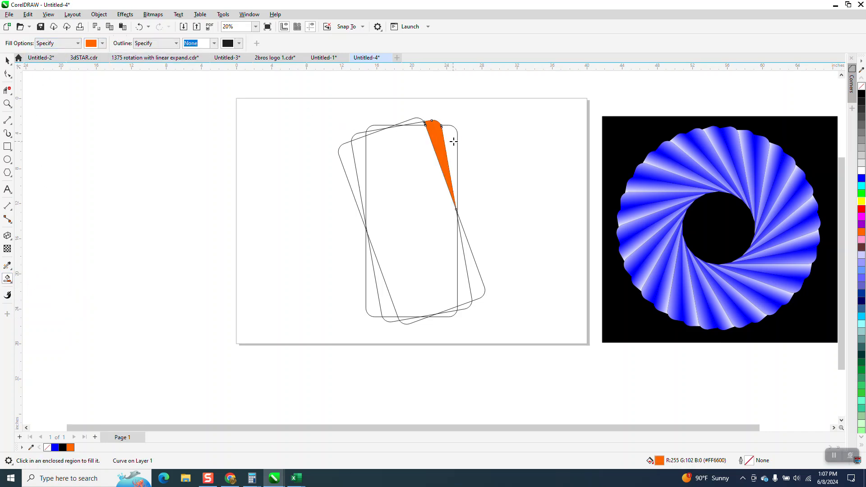
left_click(447, 149)
left_click(7, 60)
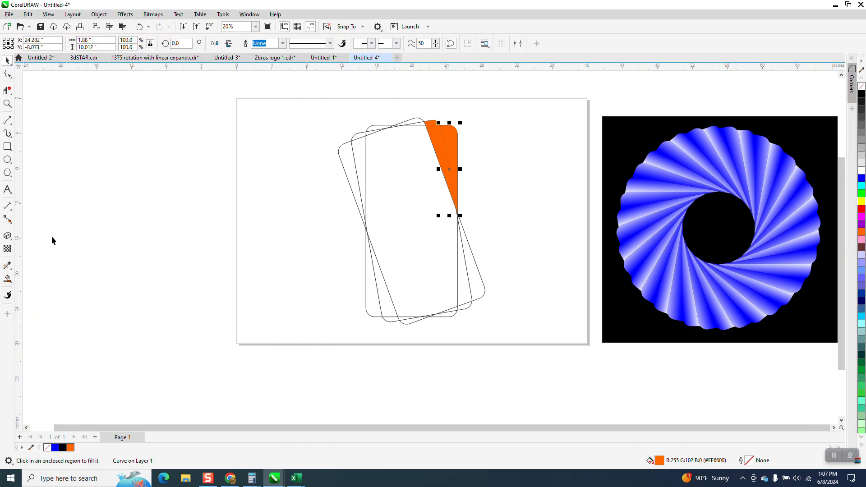
Step: Move both orange wedges 10 inches straight up, clear of the rectangle outlines
scroll(49, 225, "down", 1)
key("Up")
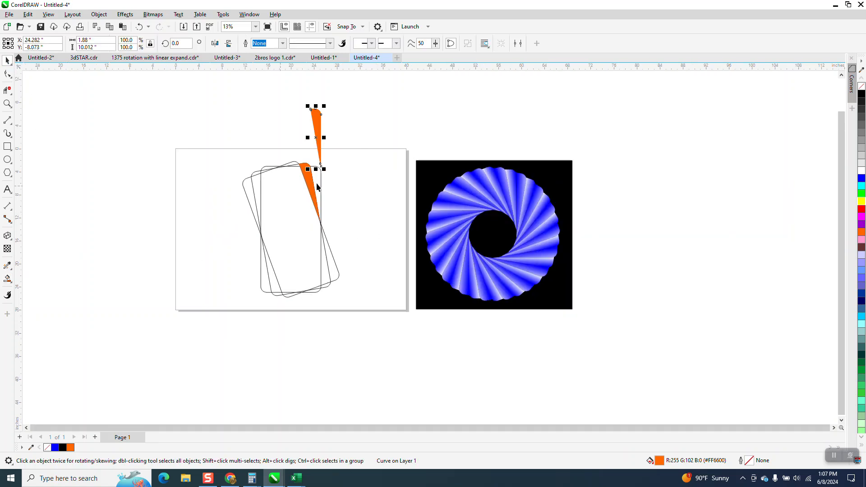
left_click(307, 179)
key("Up")
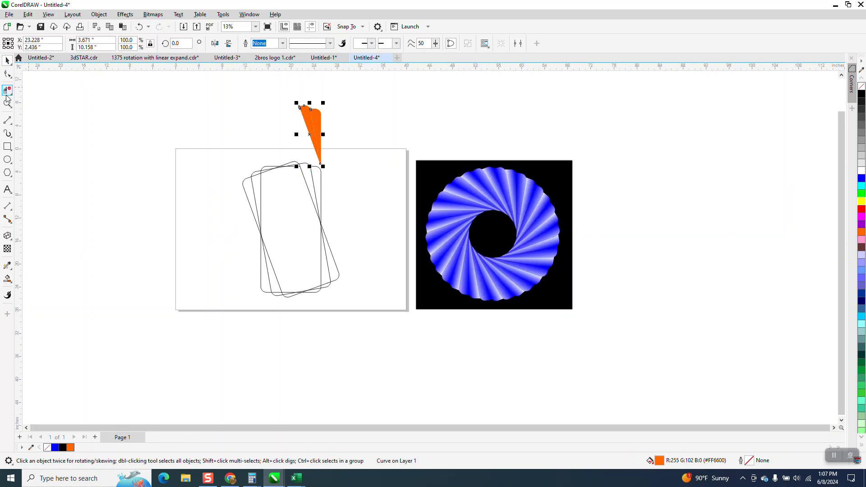
left_click(329, 129)
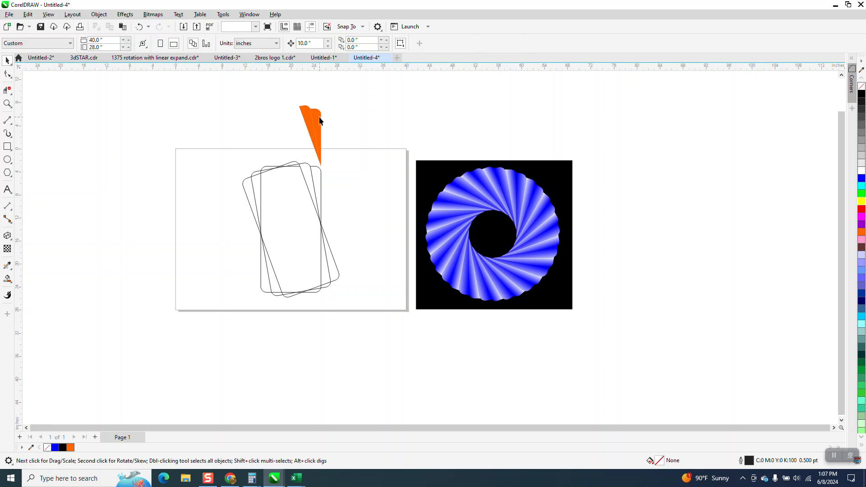
left_click(319, 120)
Step: Move the grouped rectangle outlines 40 inches left, off the page
left_click_drag(234, 151, 363, 298)
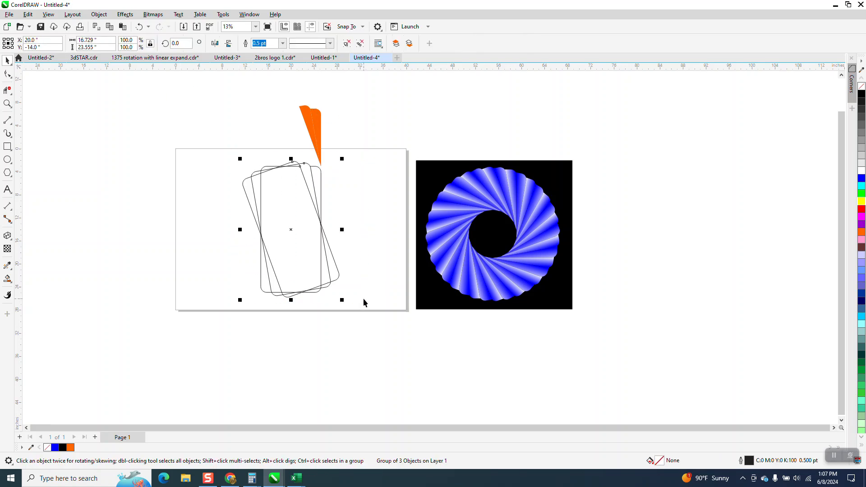
key("Left")
key("Left")
key("Left")
key("Left")
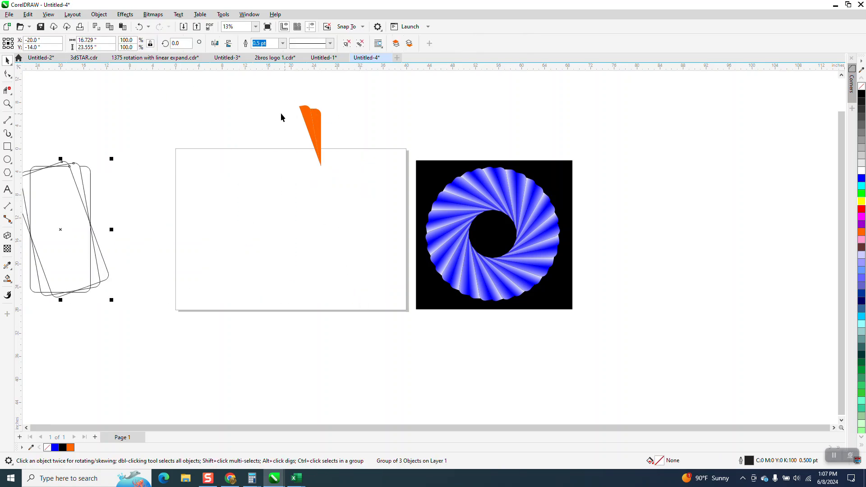
Step: Clone the right-hand orange wedge and move the clone 10 inches straight down onto the page
left_click(321, 117)
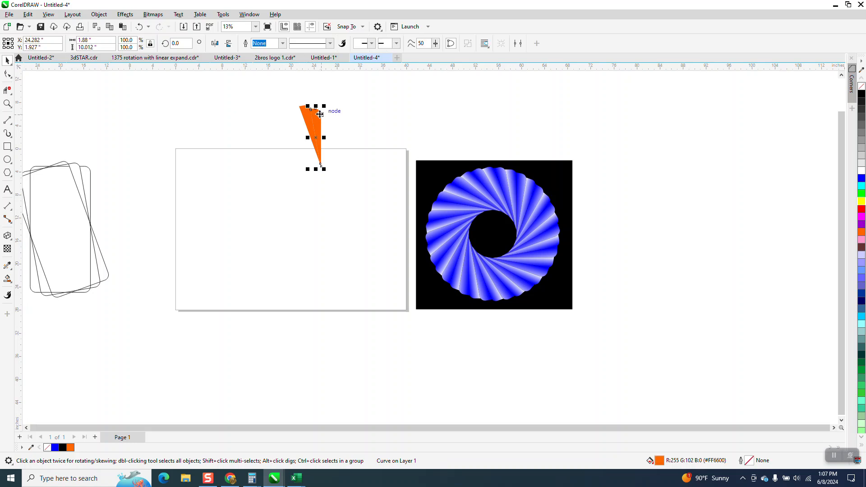
left_click(28, 15)
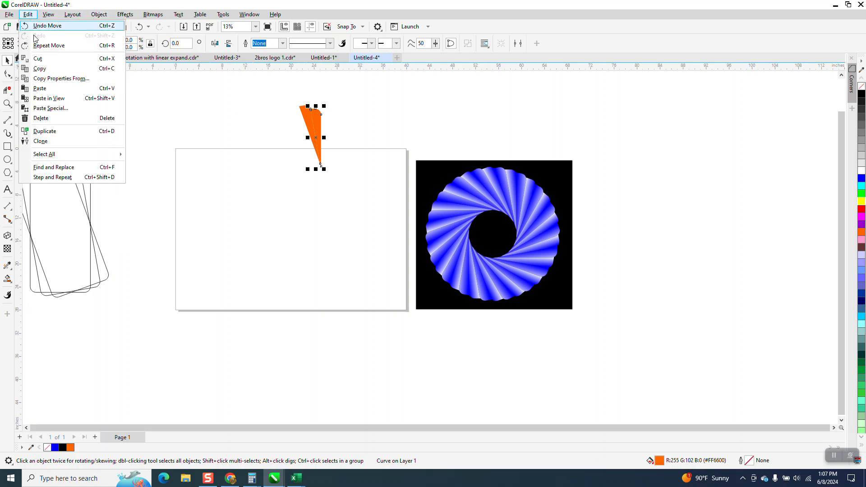
left_click(41, 141)
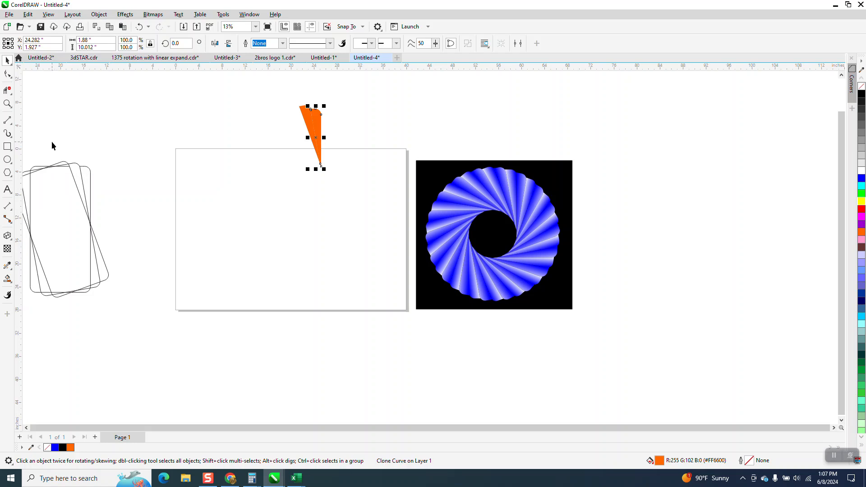
left_click_drag(317, 143, 345, 201)
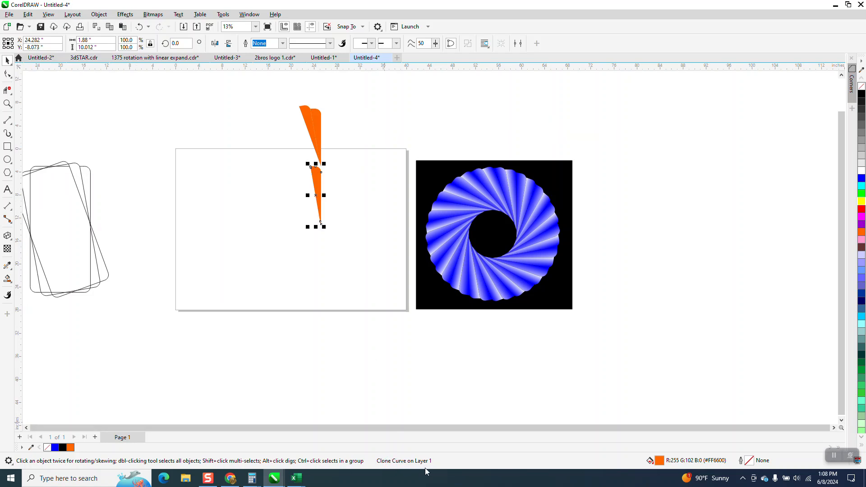
left_click(330, 108)
left_click(316, 116)
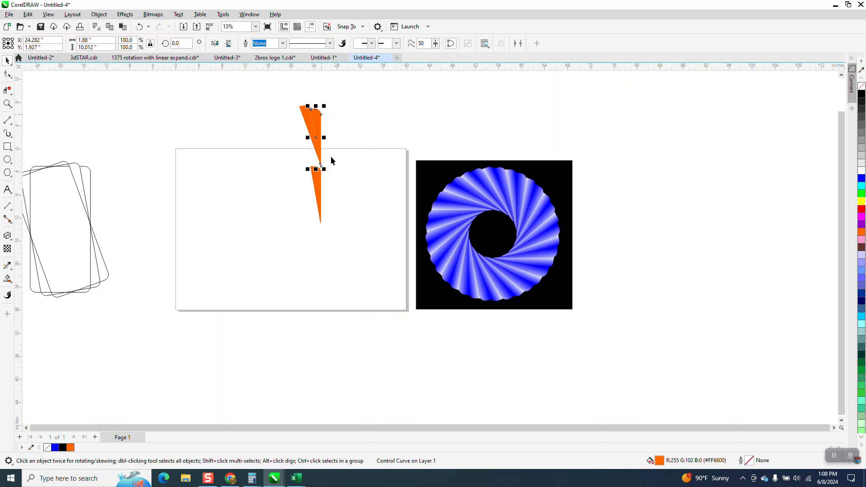
left_click(343, 127)
Step: Clone the left-hand orange wedge and place the clone on the page directly beside the first clone
left_click(304, 118)
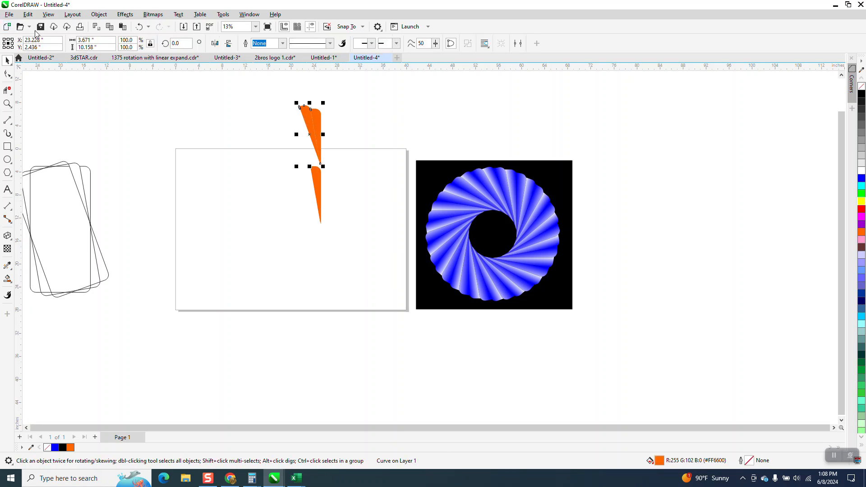
left_click(28, 14)
left_click(40, 141)
key("Down")
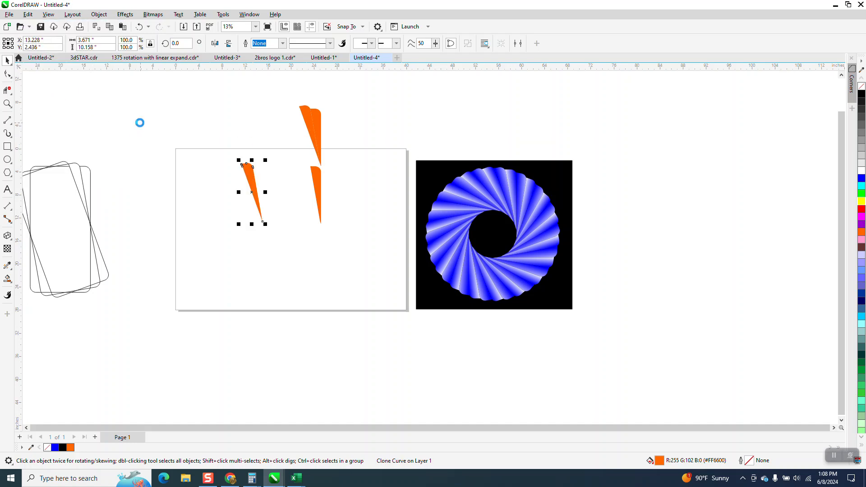
key("Right")
left_click(324, 133)
left_click(310, 128)
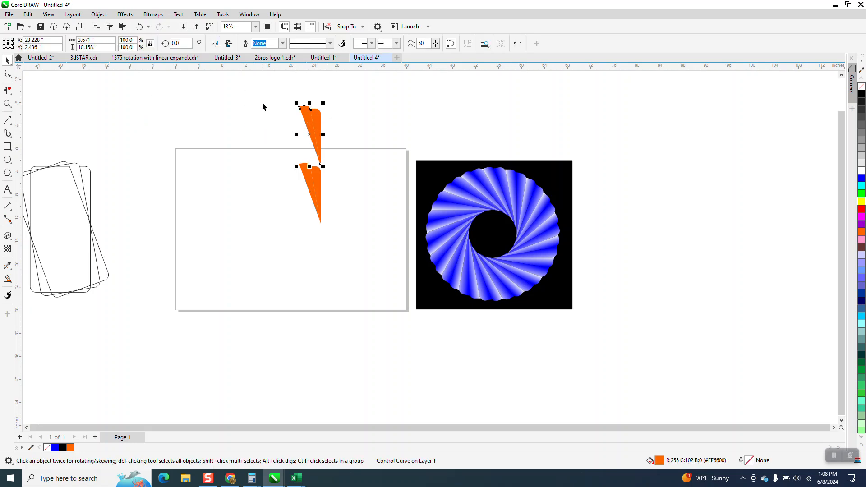
Step: Select the two original control wedges together and move them about 30 inches left, off the page
left_click_drag(346, 171, 344, 172)
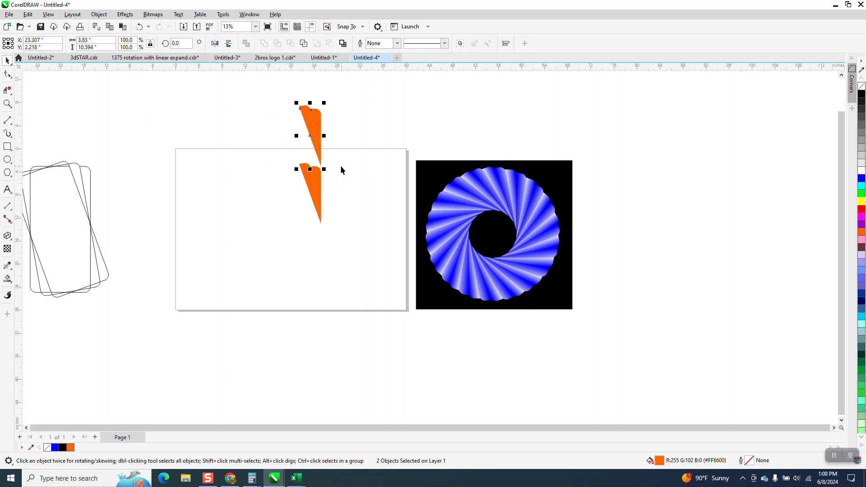
key("Left")
key("Left")
Step: Group the two cloned wedges and create a copy of the group rotated 20 degrees about the page centre
left_click_drag(275, 136, 374, 260)
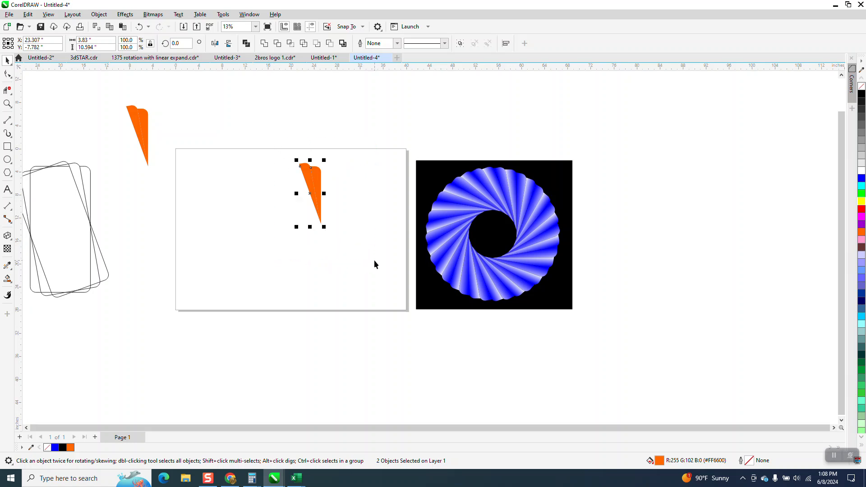
key("ctrl+g")
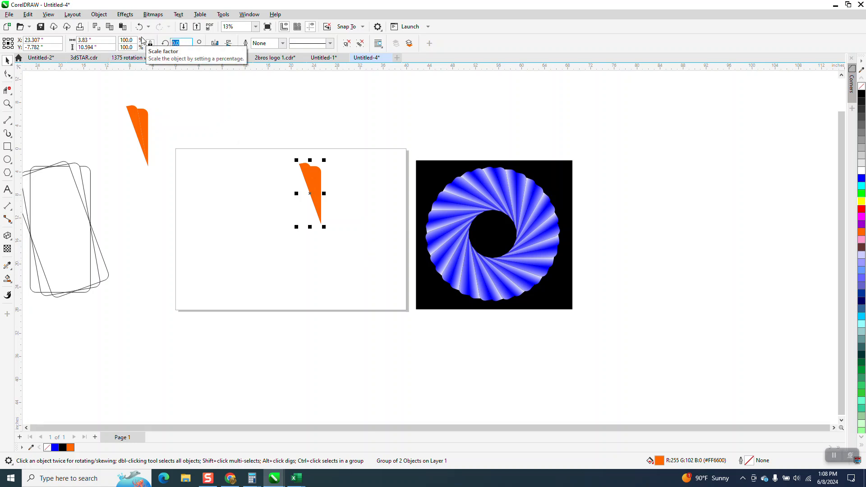
key("Return")
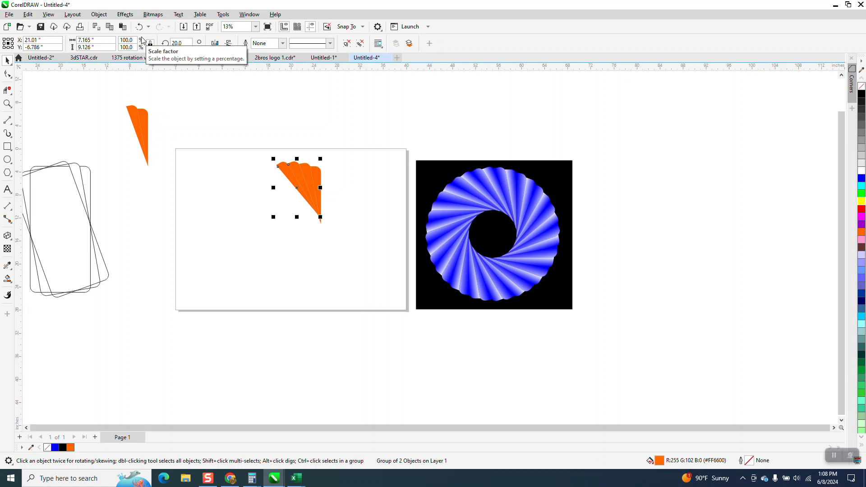
Step: Try a rotation angle of 40 degrees on the copied wedge group, and undo it
left_click(141, 40)
left_click(182, 43)
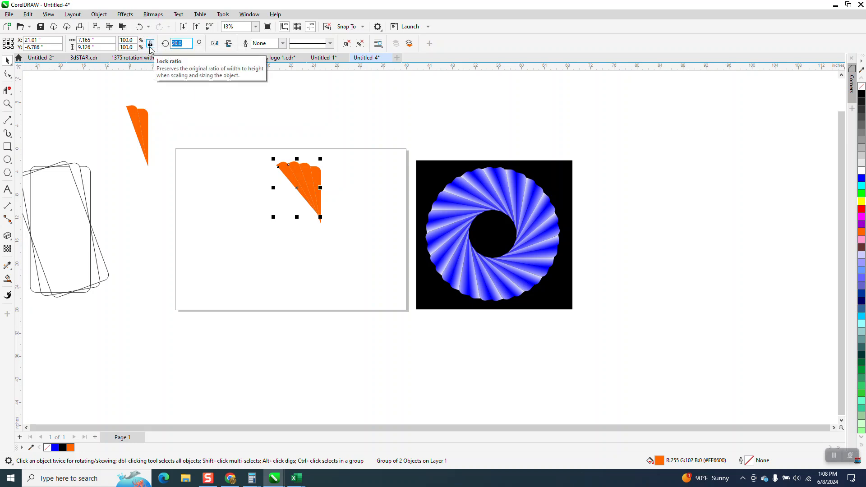
type("40")
key("Return")
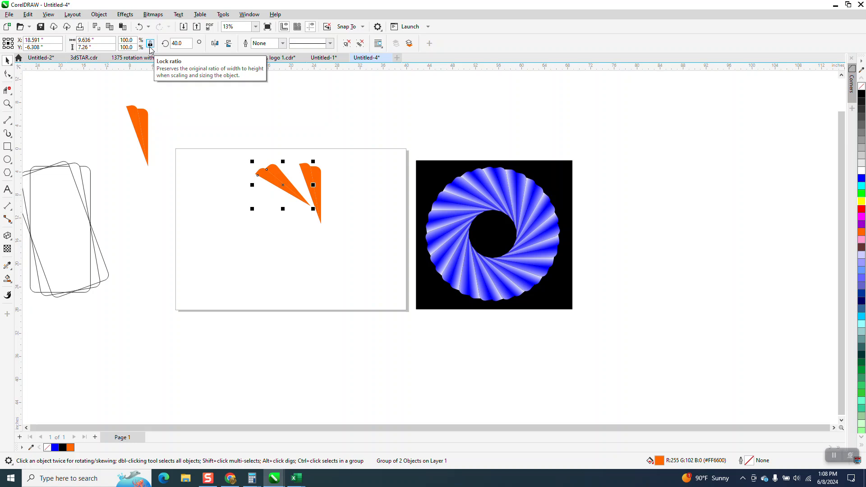
left_click(141, 28)
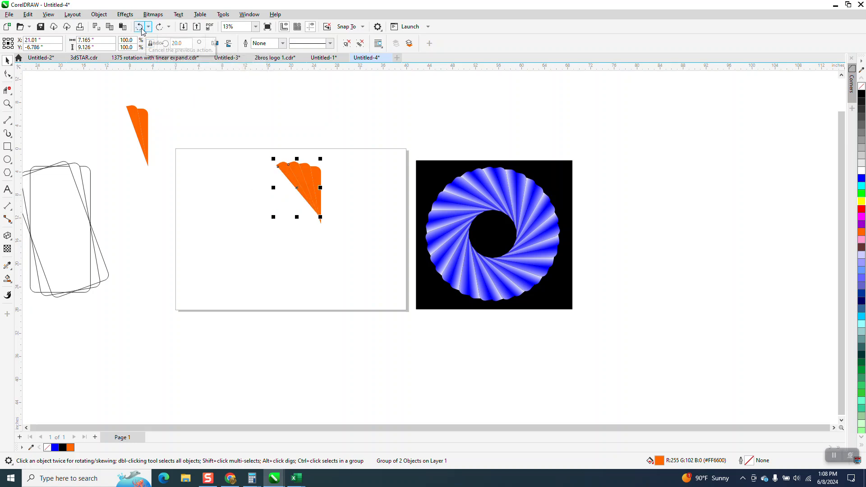
Step: Repeat the 20-degree rotated copy of the wedge group around the page centre until the ring is closed
left_click(139, 27)
left_click(140, 28)
left_click(140, 28)
left_click(140, 27)
left_click(141, 28)
left_click(141, 28)
left_click(141, 28)
left_click(141, 28)
left_click(141, 28)
left_click(140, 28)
left_click(141, 28)
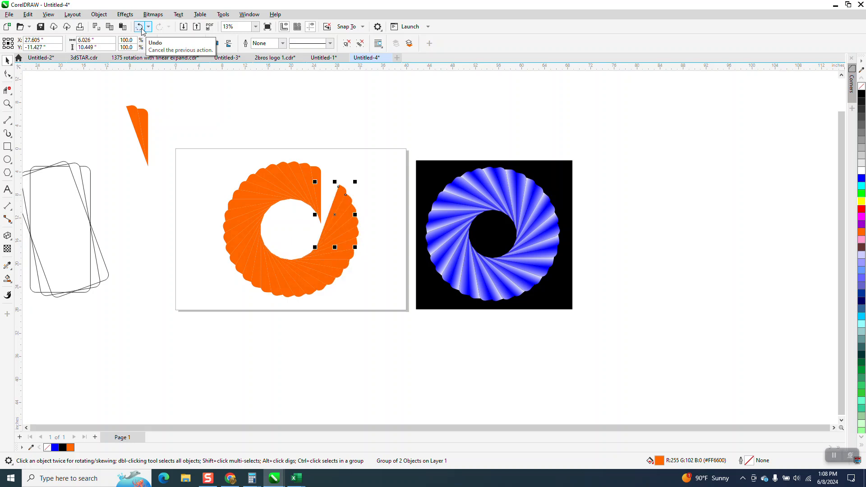
left_click(141, 28)
Step: Select every wedge group in the orange ring and ungroup them all
left_click_drag(183, 134, 397, 320)
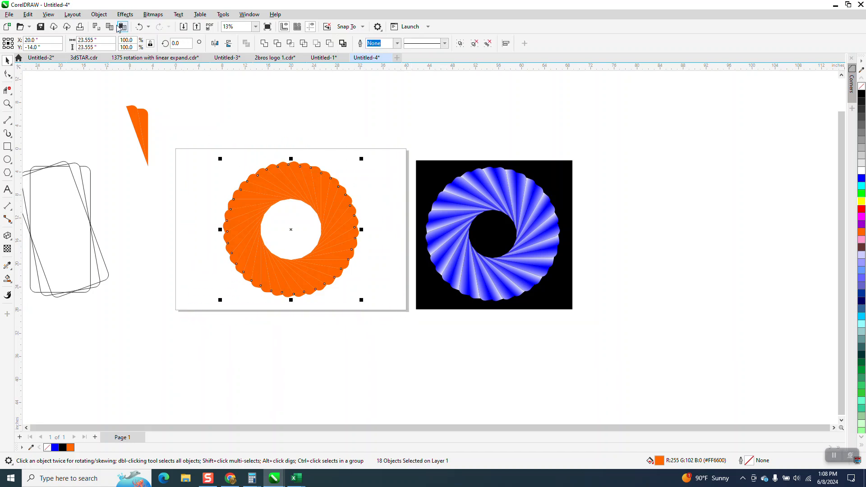
left_click(98, 14)
mouse_move(124, 168)
left_click(234, 189)
Step: Move the two original control wedges onto the page, just left of the orange ring
left_click_drag(114, 94, 204, 222)
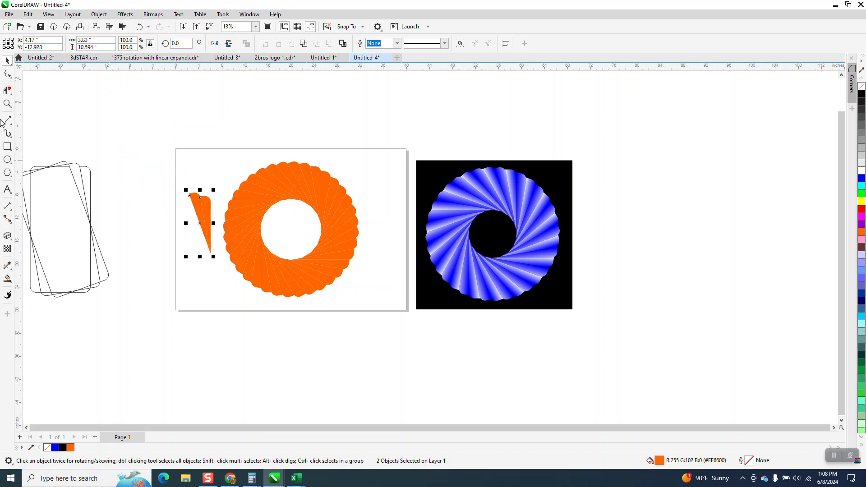
left_click(8, 103)
left_click_drag(386, 304, 387, 304)
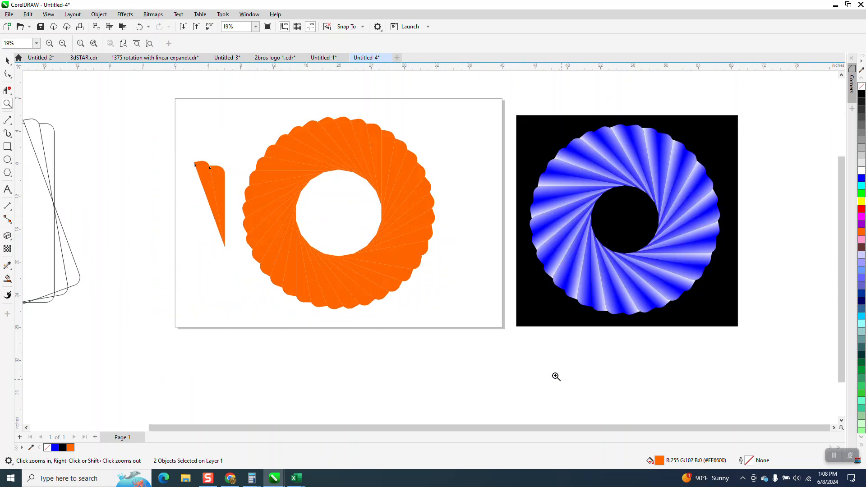
Step: Apply a linear fountain fill from orange to white across the left control wedge, starting at its outer edge
left_click(7, 60)
left_click(204, 179)
left_click(9, 280)
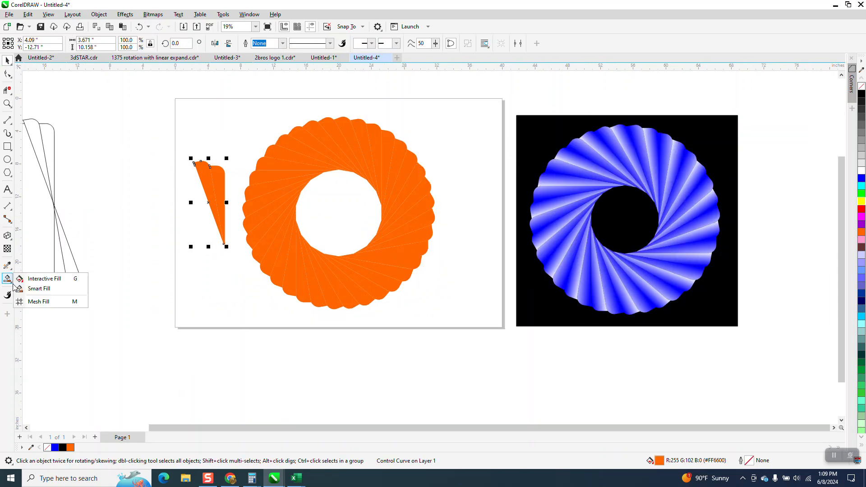
left_click(34, 278)
mouse_move(207, 197)
left_mouse_down()
mouse_move(213, 182)
mouse_move(219, 192)
left_mouse_up()
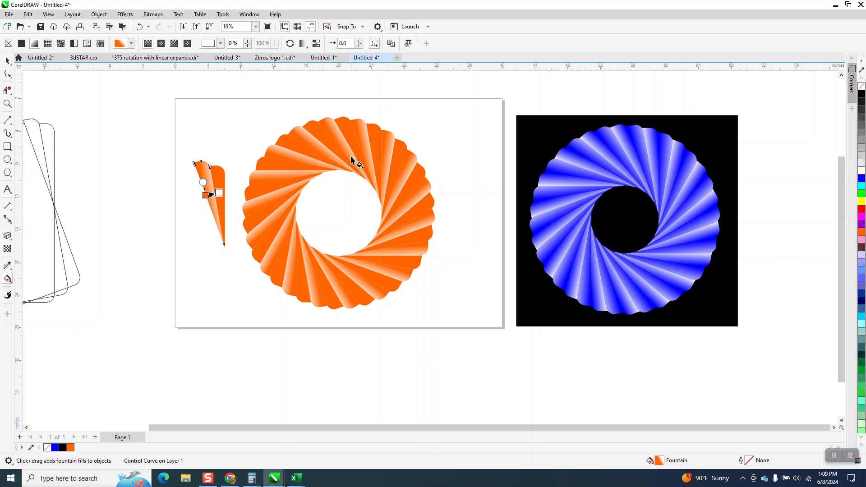
left_click_drag(151, 125, 154, 242)
left_click(139, 27)
Step: Apply a linear fountain fill to the right control wedge, from orange at its right edge to white beyond its left edge
left_click(7, 104)
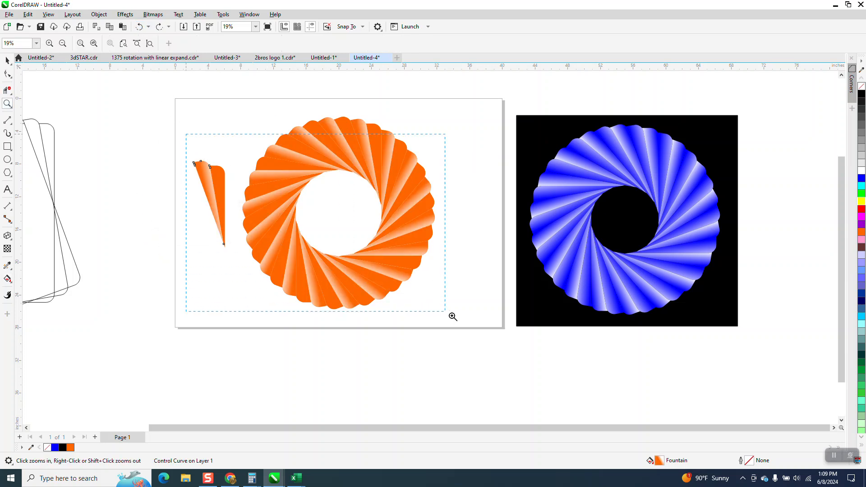
left_click_drag(440, 309, 440, 309)
left_click(7, 60)
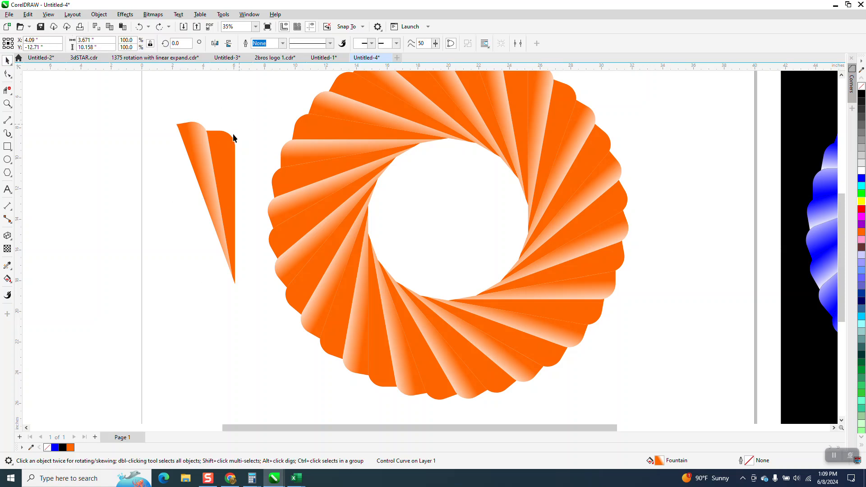
left_click(216, 154)
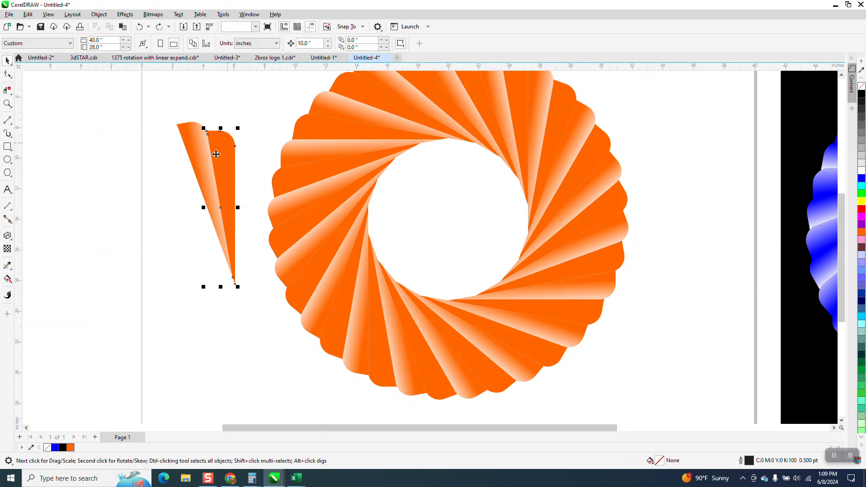
left_click(9, 280)
left_click(35, 279)
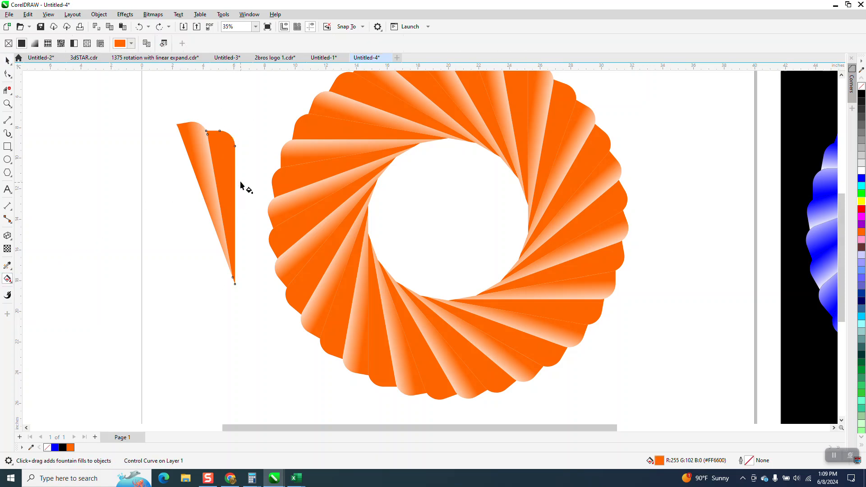
left_click_drag(234, 173, 197, 183)
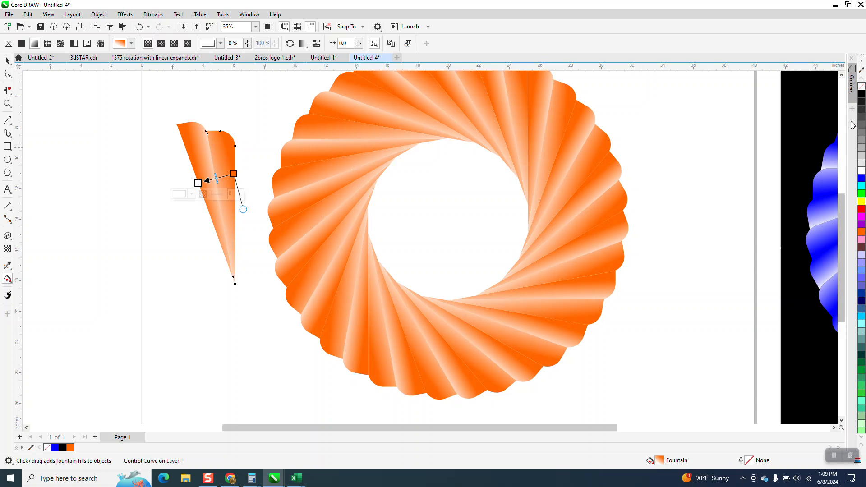
Step: Try black as the end colour of the right wedge's gradient, and set it back to white
left_click_drag(861, 94, 198, 185)
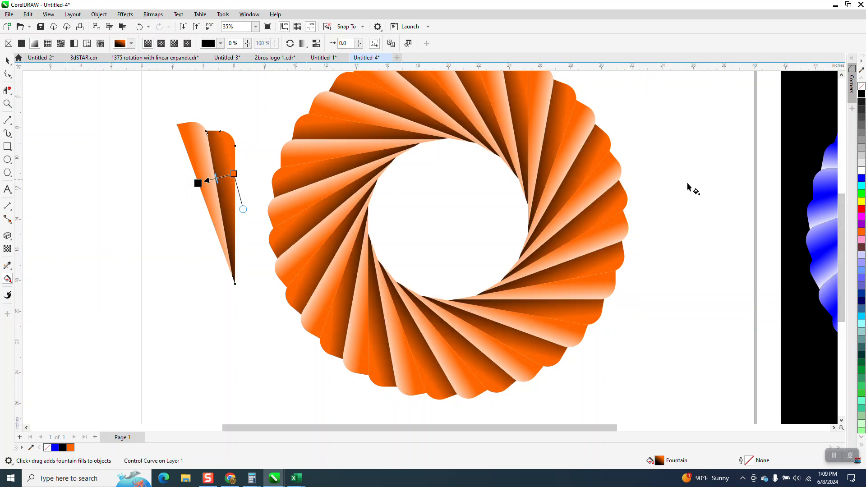
left_click_drag(861, 171, 202, 187)
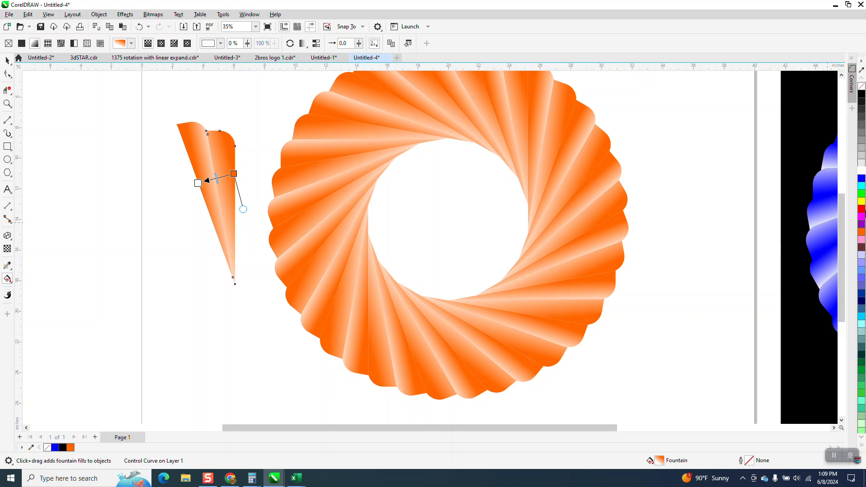
Step: Add an intermediate orange stop near the orange end of each control wedge's gradient, and extend the left wedge's gradient beyond its outer edge
left_click_drag(861, 235, 222, 177)
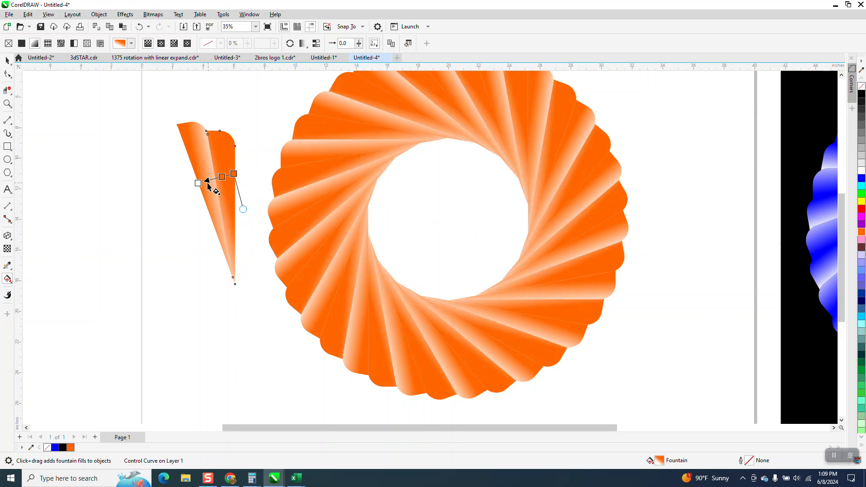
left_click(207, 170)
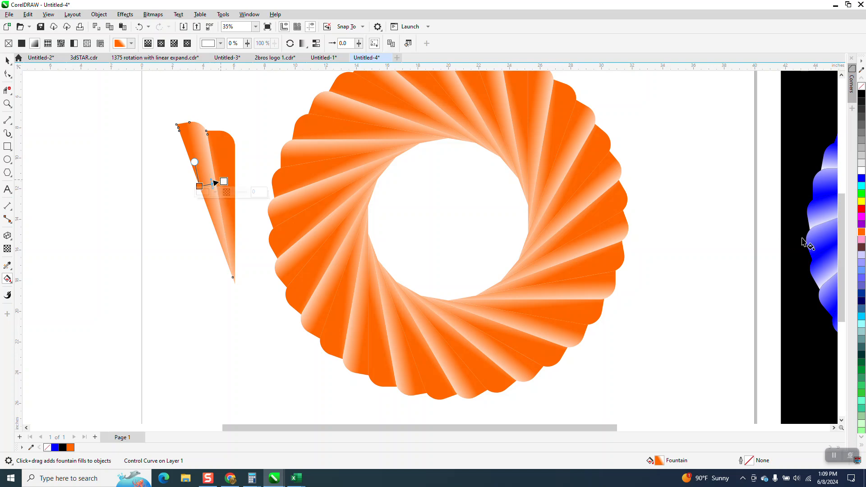
left_click_drag(701, 238, 206, 185)
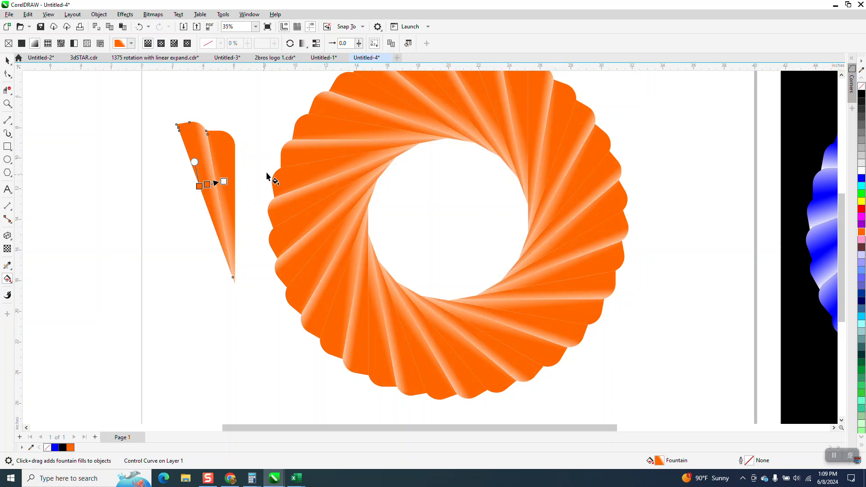
left_click(224, 182)
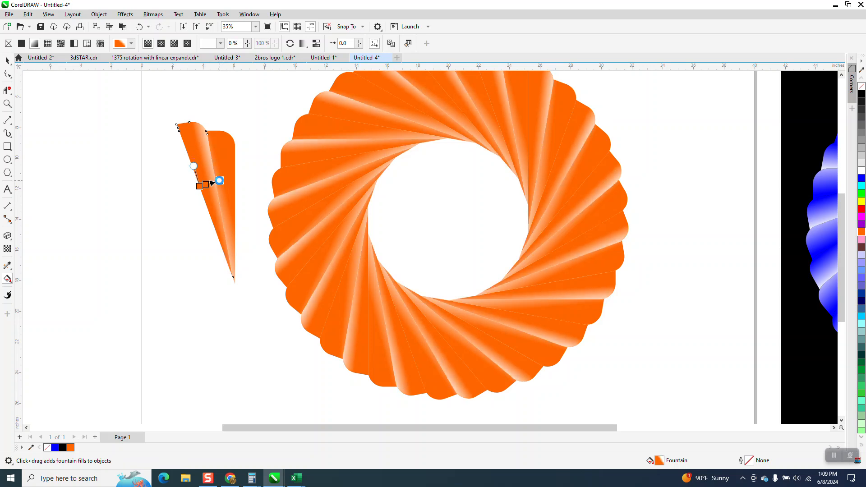
mouse_move(220, 180)
left_mouse_down()
mouse_move(208, 178)
mouse_move(227, 182)
mouse_move(188, 189)
left_mouse_up()
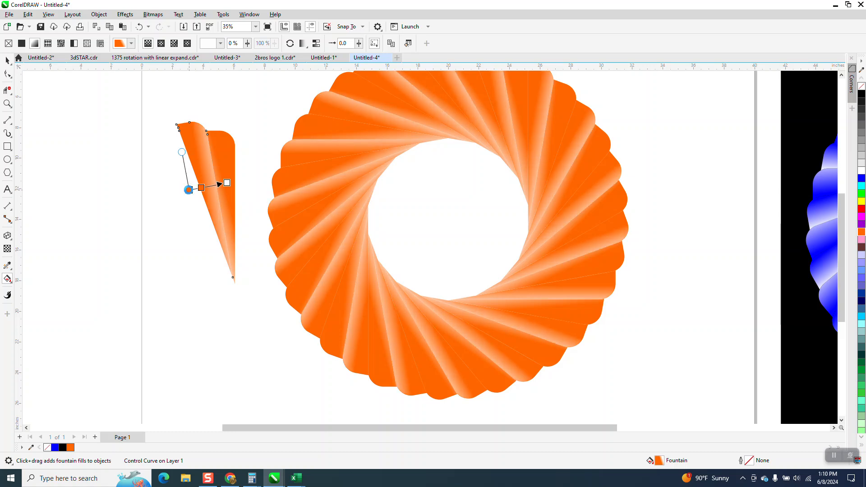
Step: Try yellow and white intermediate stops in the left wedge's gradient, and remove both of them
mouse_move(861, 201)
left_mouse_down()
mouse_move(248, 178)
mouse_move(212, 186)
mouse_move(246, 181)
left_mouse_up()
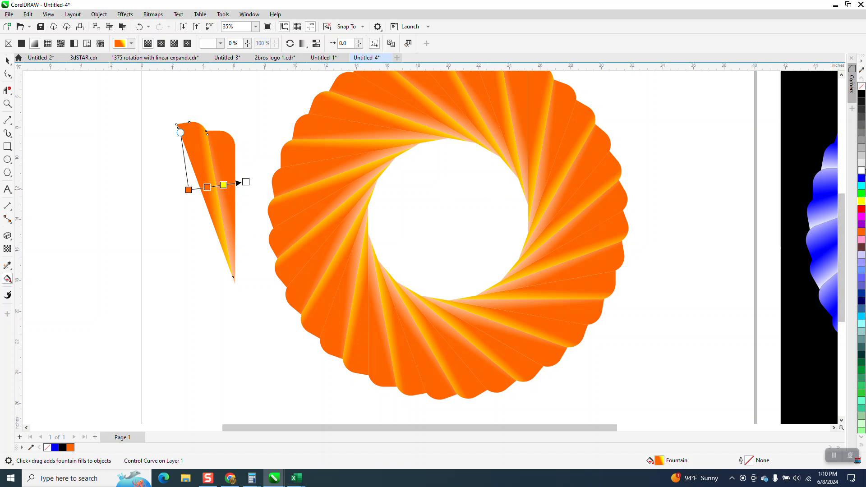
left_click_drag(583, 193, 215, 188)
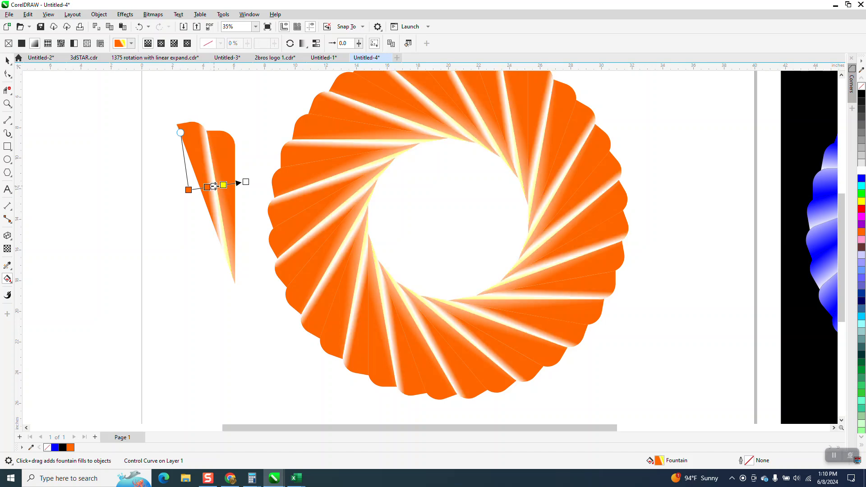
double_click(214, 186)
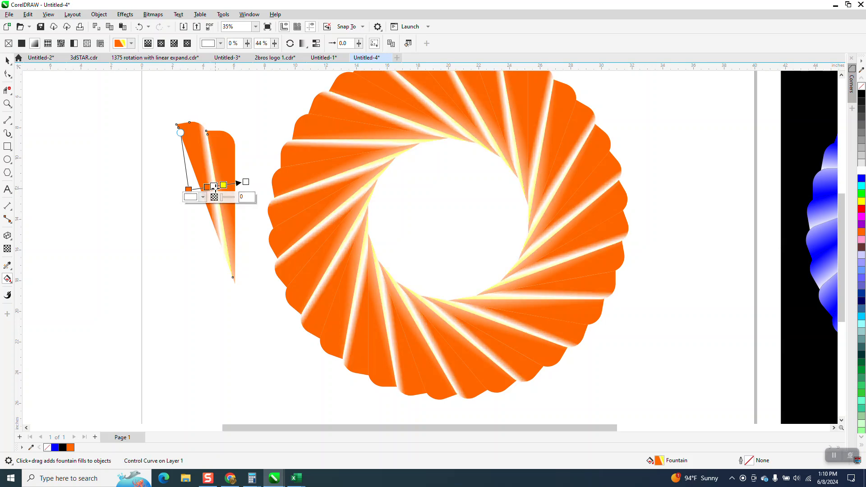
double_click(214, 186)
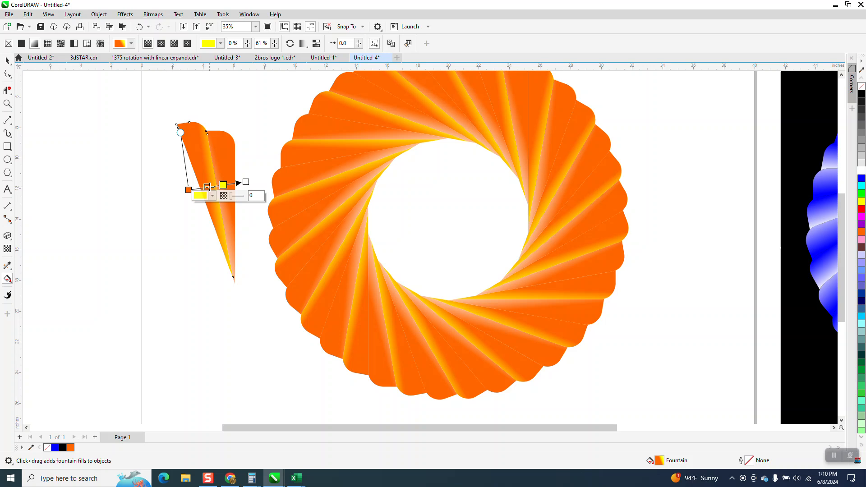
left_click(206, 188)
left_click(206, 189)
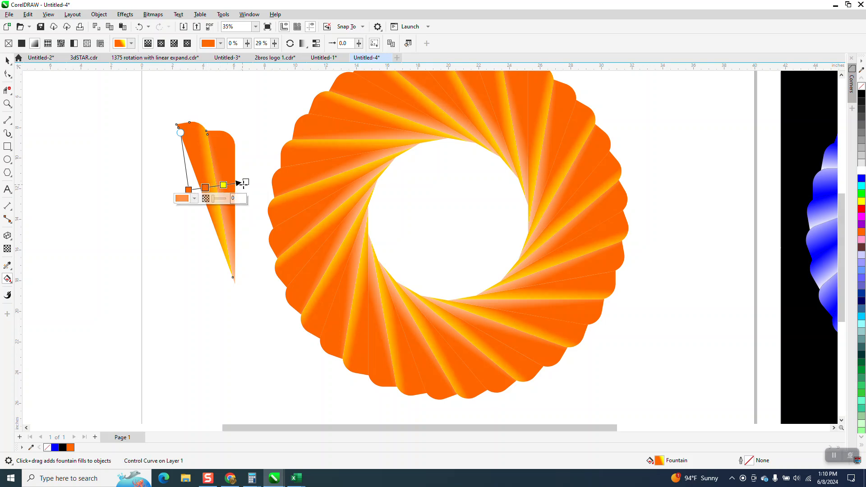
left_click_drag(242, 183, 235, 185)
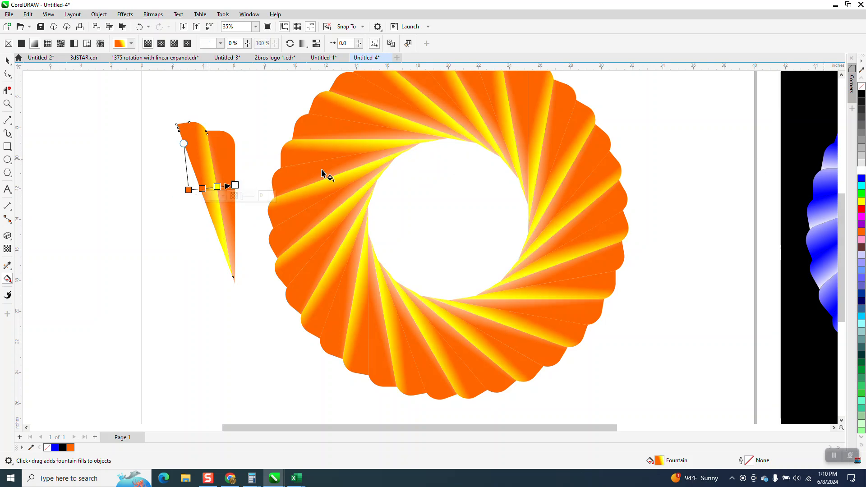
double_click(217, 187)
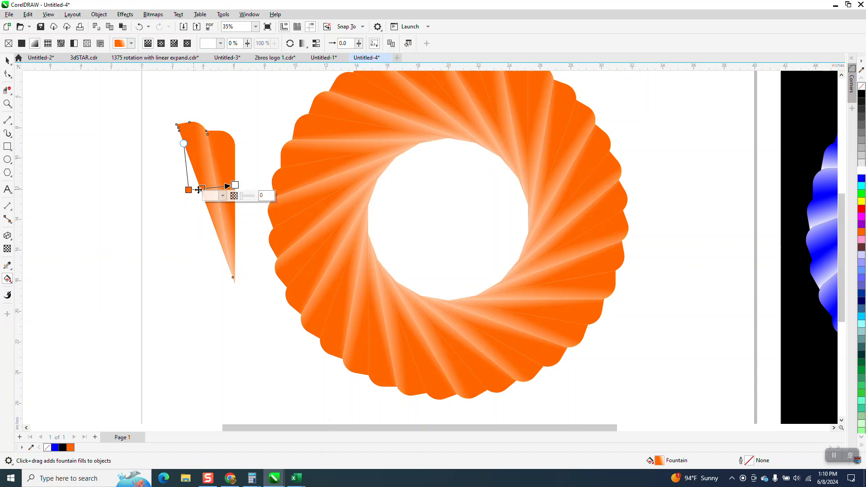
Step: Shorten the left wedge's gradient, place the right wedge's orange stop at about 34%, and pull its white end slightly inward
left_click_drag(202, 188, 226, 185)
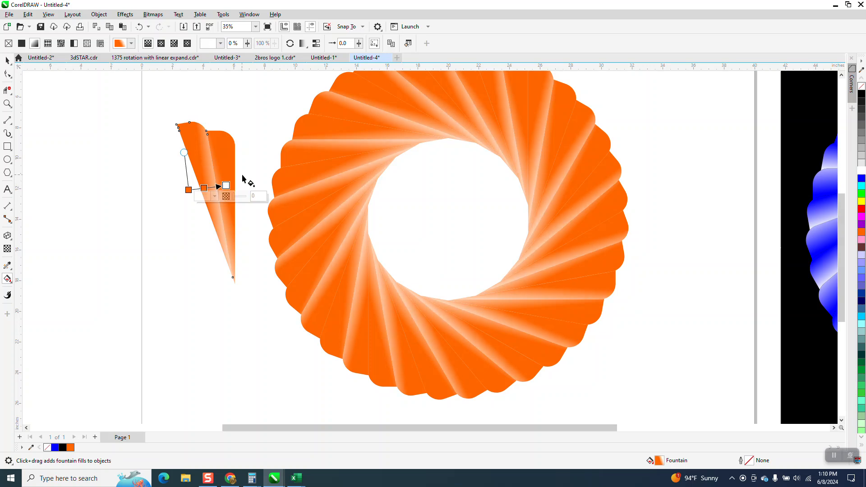
left_click(232, 172)
double_click(217, 178)
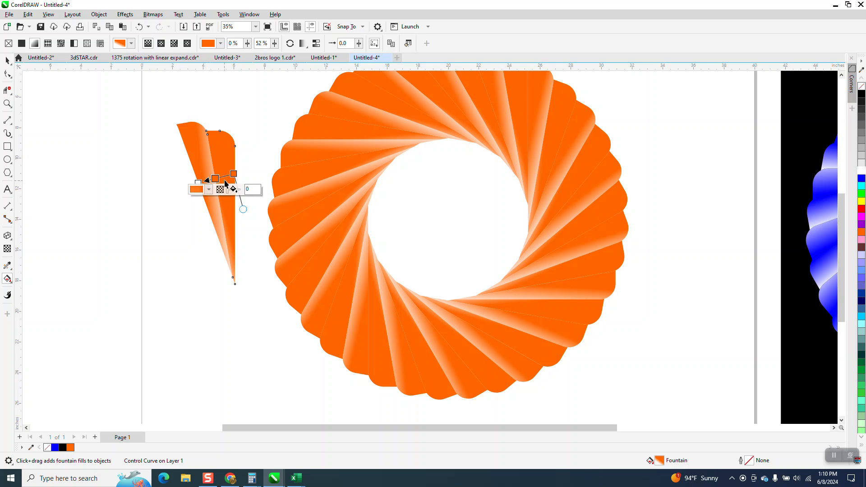
left_click_drag(216, 179, 222, 177)
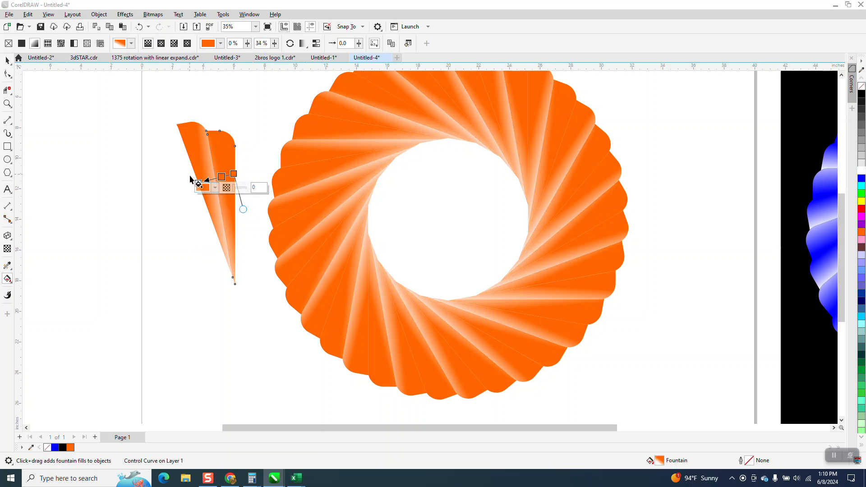
left_click_drag(198, 181, 203, 183)
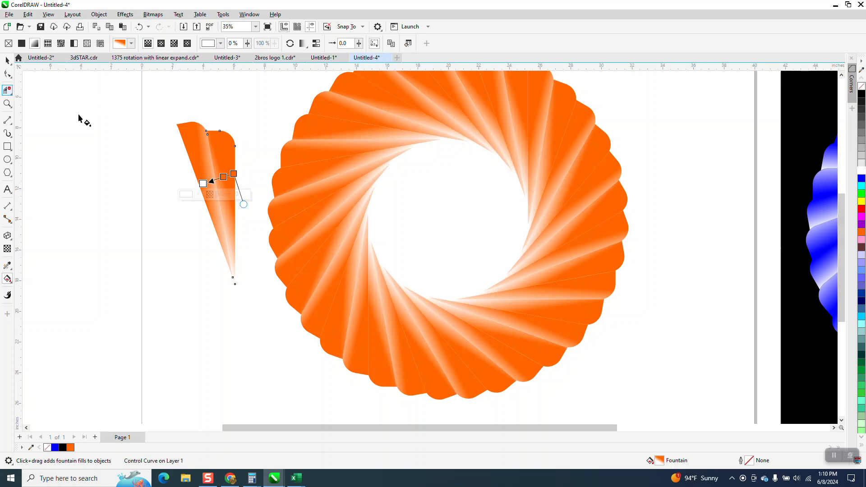
Step: Examine the shading of the blue example ring and compare it with the orange ring and its control wedges
scroll(105, 141, "down", 2)
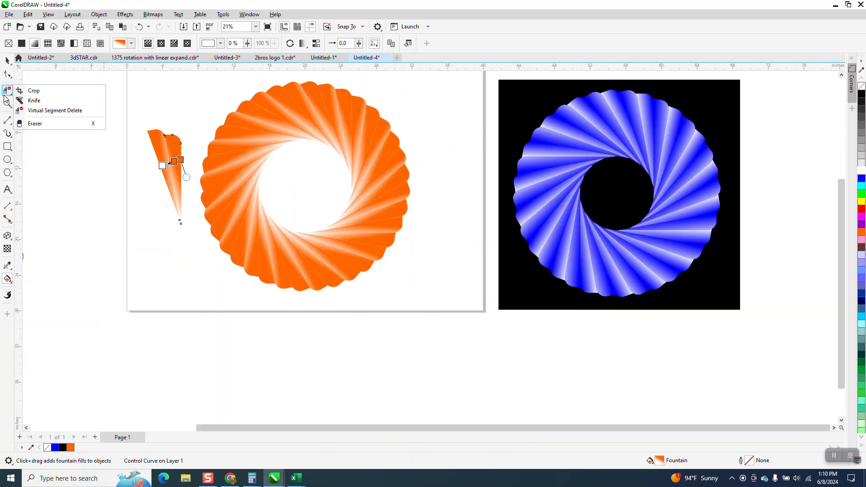
left_click_drag(488, 116, 613, 306)
left_click(139, 27)
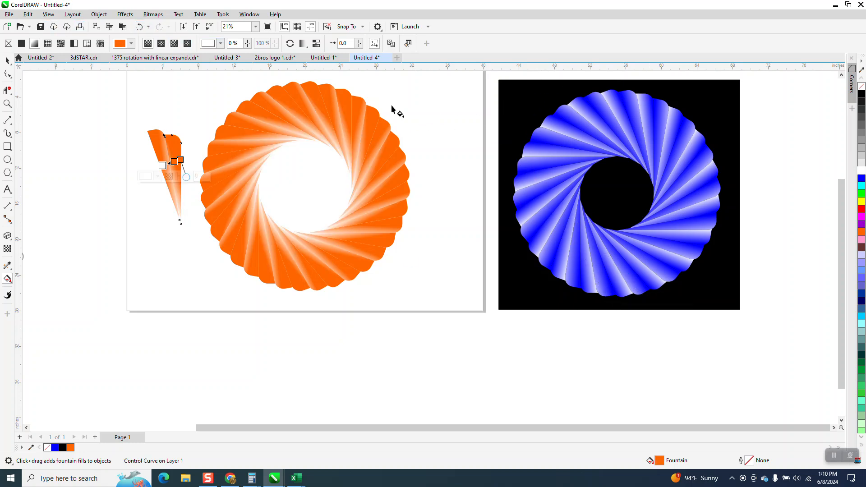
left_click(7, 104)
left_click_drag(464, 129, 769, 362)
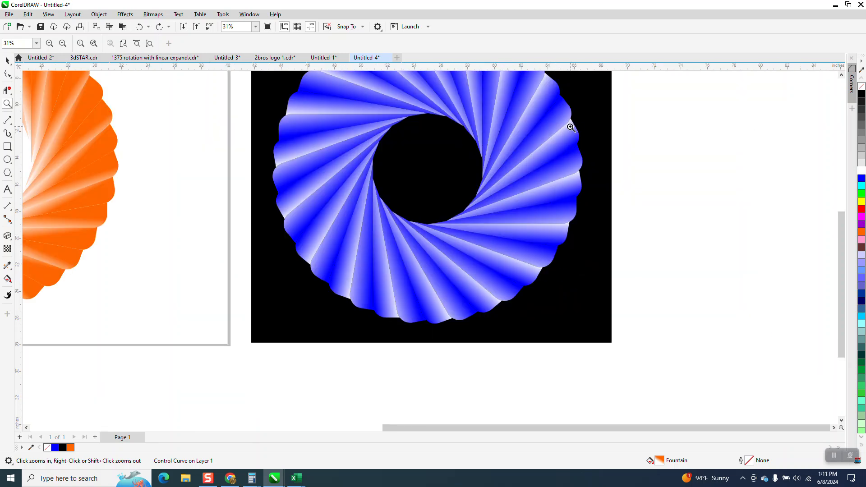
scroll(588, 160, "down", 5)
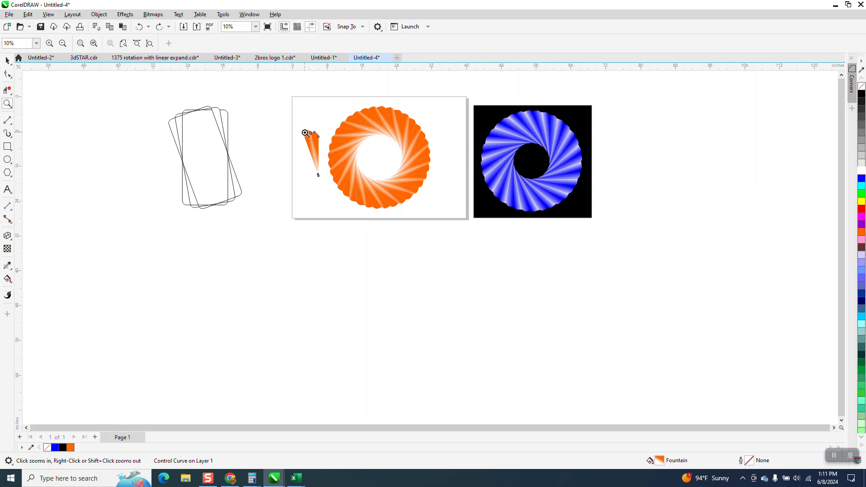
scroll(381, 120, "up", 3)
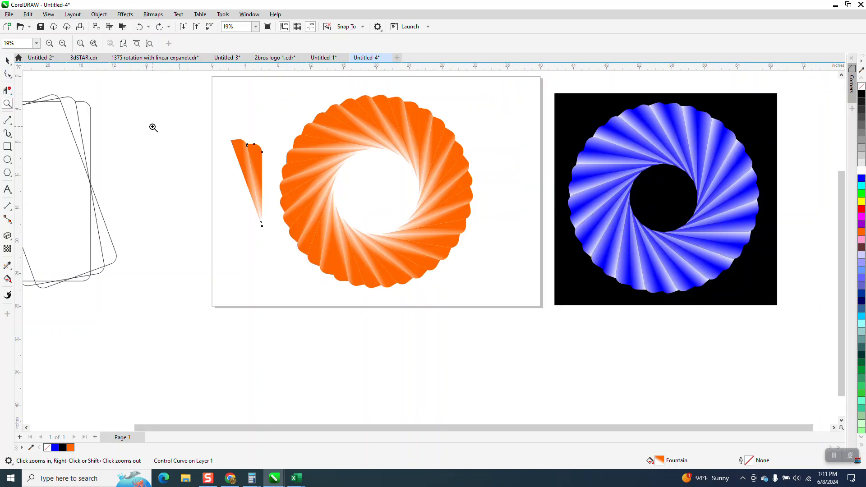
Step: Change the right wedge's gradient start colour to blue and delete its intermediate orange stop
left_click(8, 278)
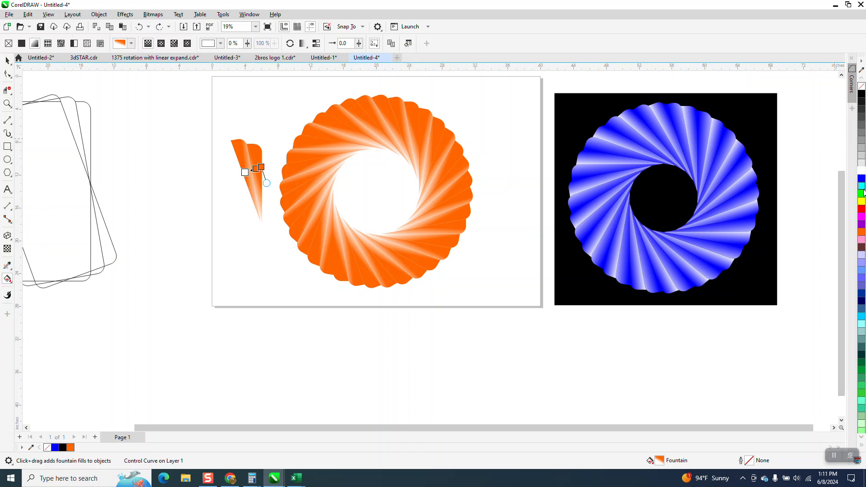
left_click_drag(863, 183, 261, 168)
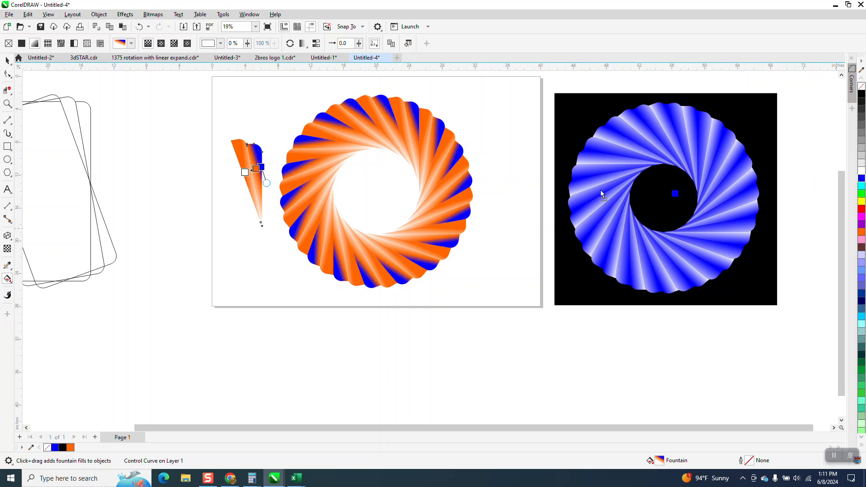
left_click_drag(257, 167, 251, 168)
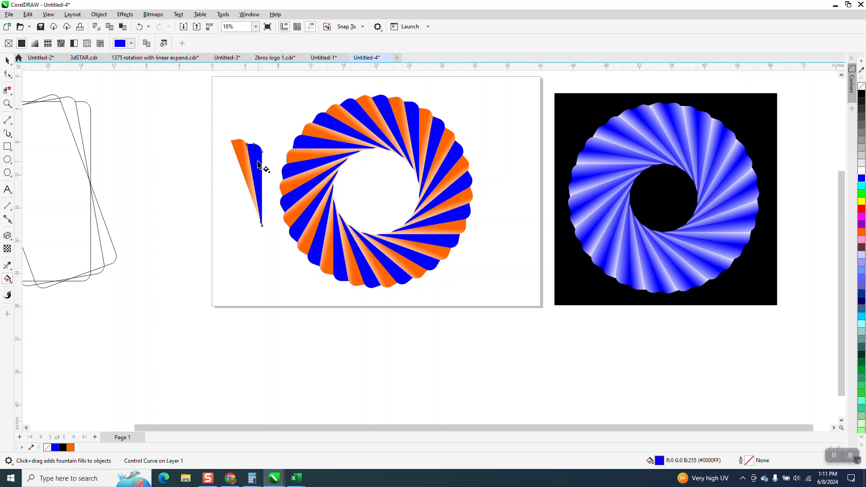
left_click(139, 27)
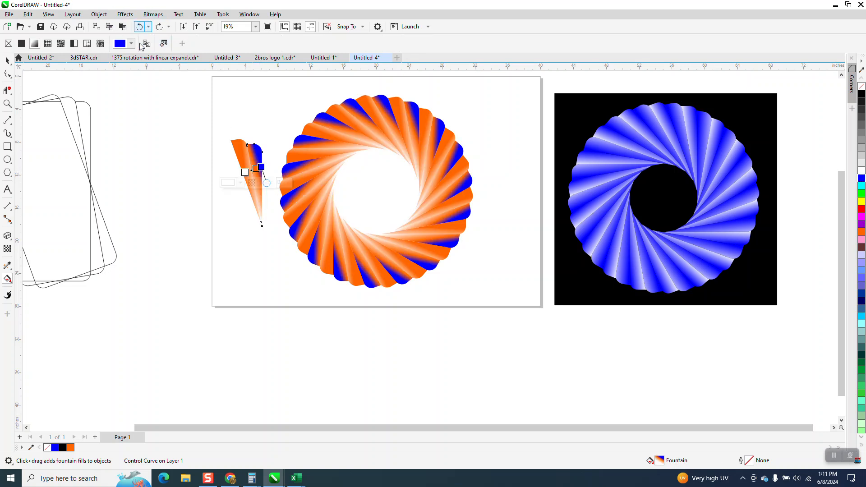
left_click(255, 170)
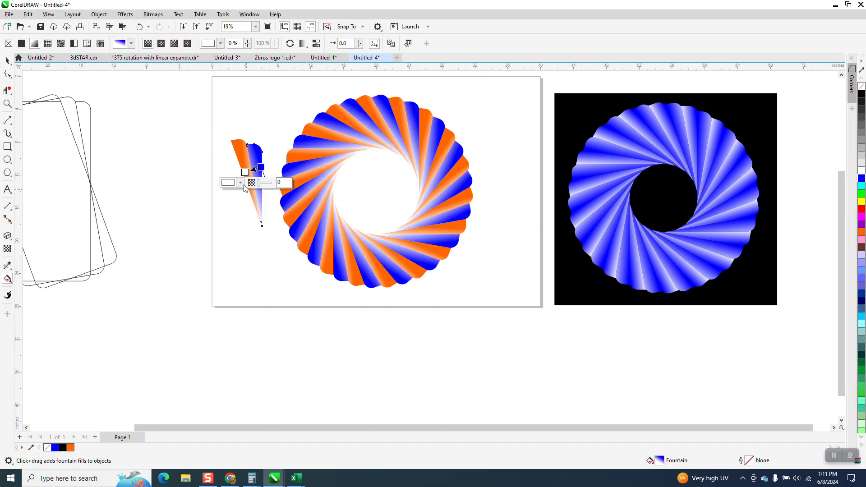
Step: Delete the left wedge's intermediate orange gradient stop and change its gradient start colour to blue
left_click(242, 163)
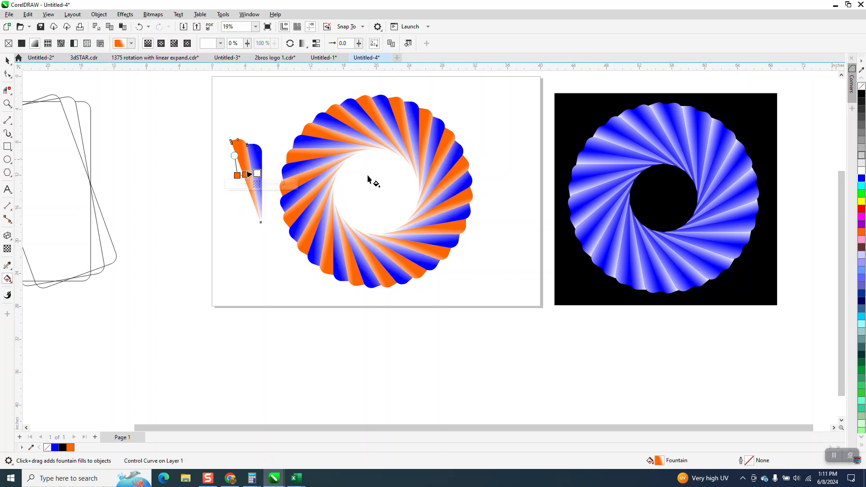
left_click_drag(245, 174, 250, 174)
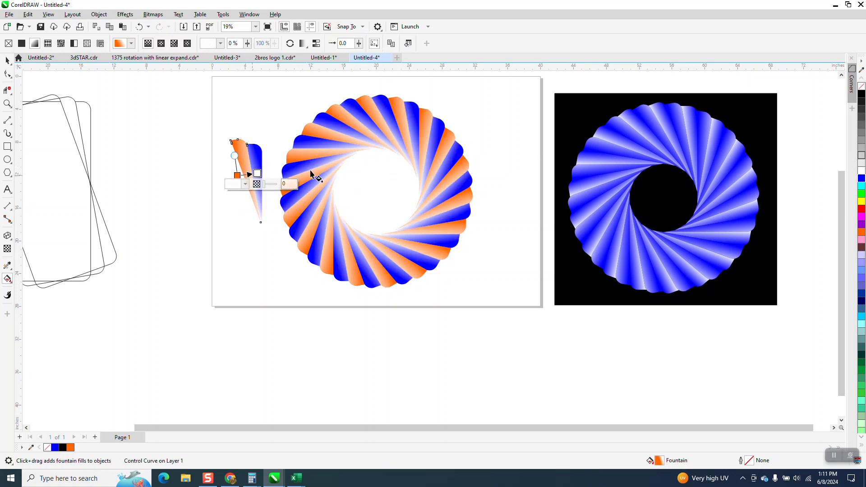
left_click_drag(862, 180, 237, 176)
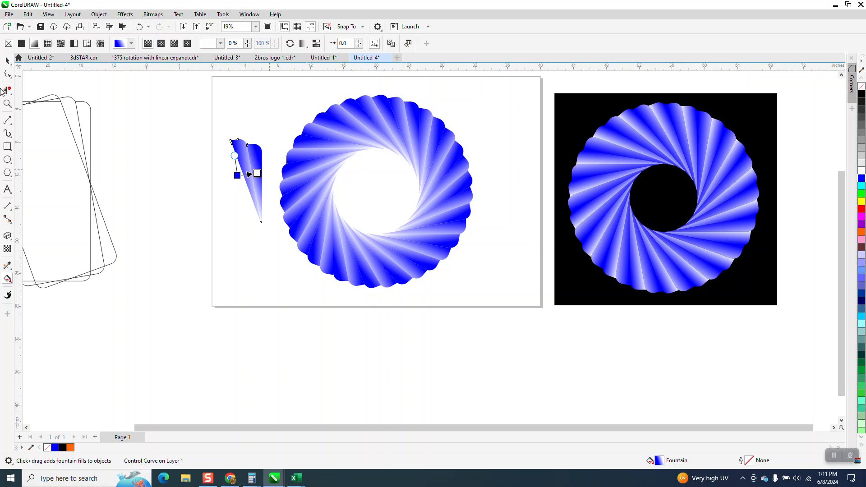
Step: Move the blue start of the left wedge's gradient inward, closer to its white end, and deselect the wedge
left_click(7, 103)
left_click_drag(187, 112, 523, 318)
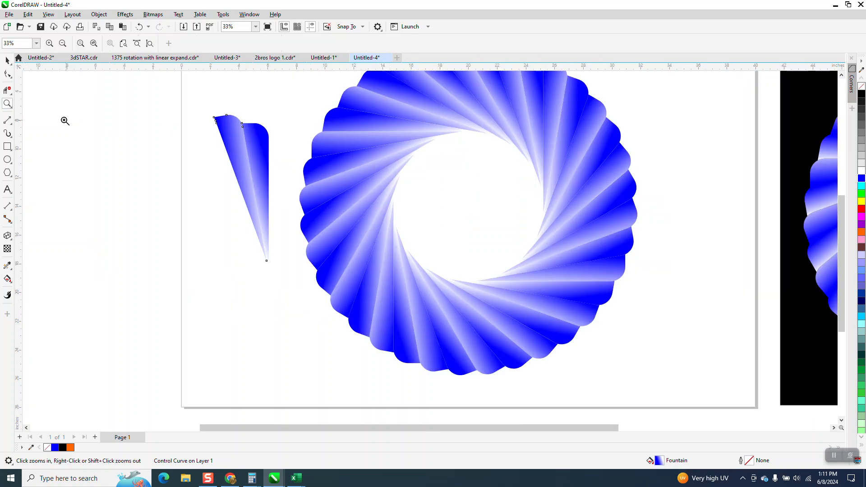
left_click(7, 60)
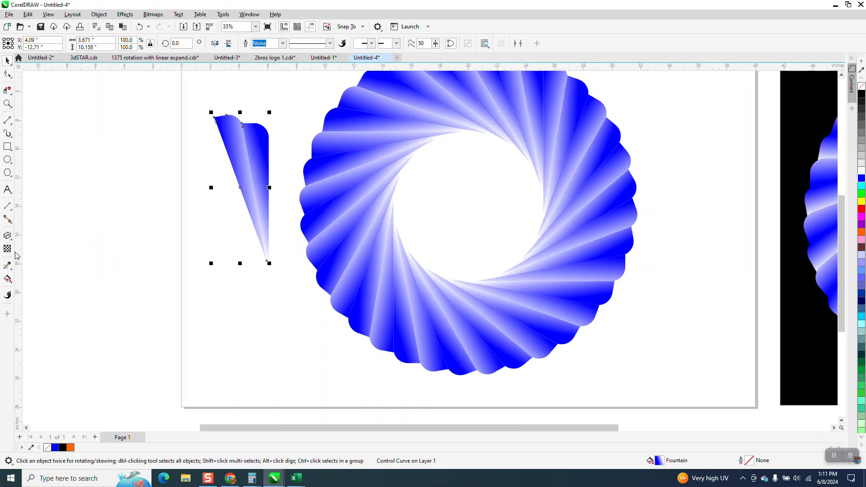
left_click(8, 266)
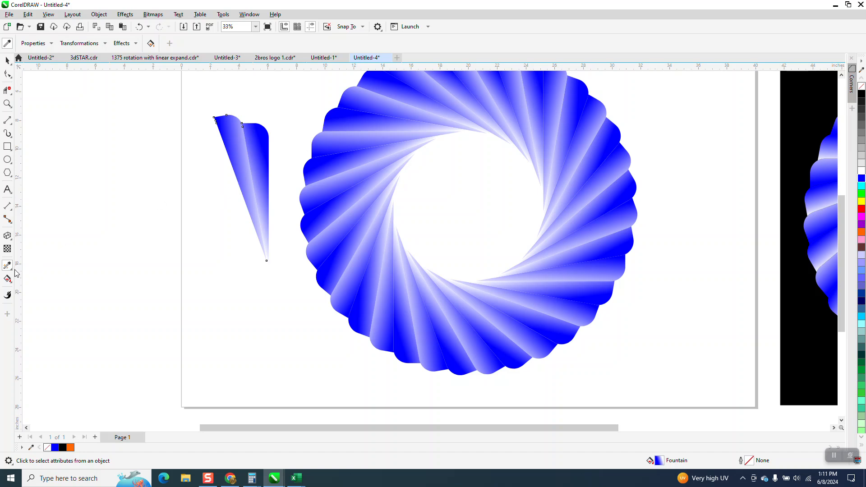
left_click(13, 287)
left_click(39, 278)
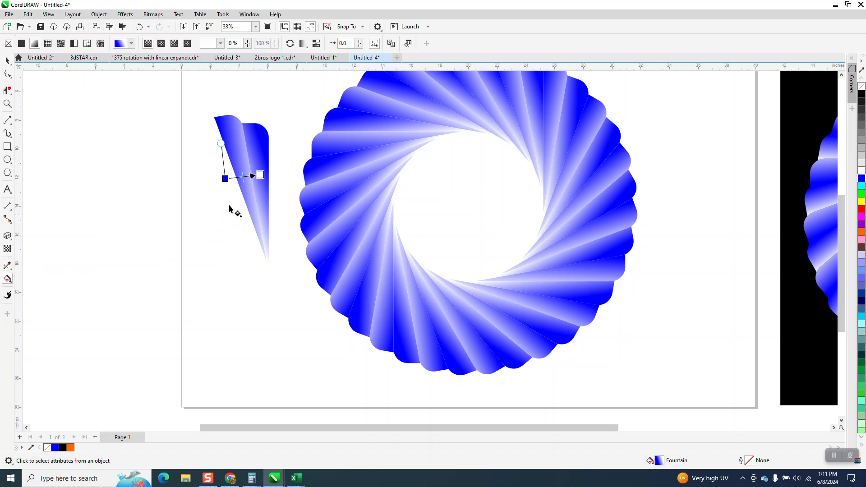
mouse_move(227, 180)
left_mouse_down()
mouse_move(269, 177)
mouse_move(229, 172)
mouse_move(240, 169)
left_mouse_up()
left_click(7, 60)
left_click(124, 172)
scroll(135, 189, "down", 1)
scroll(156, 248, "down", 1)
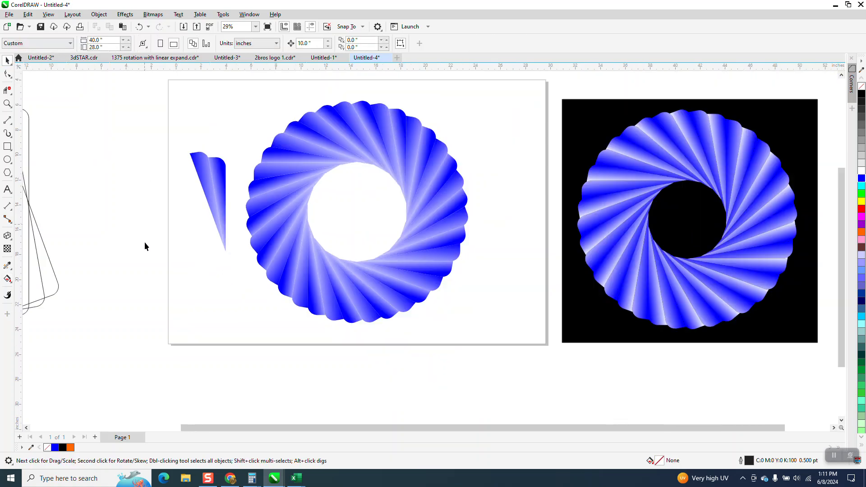